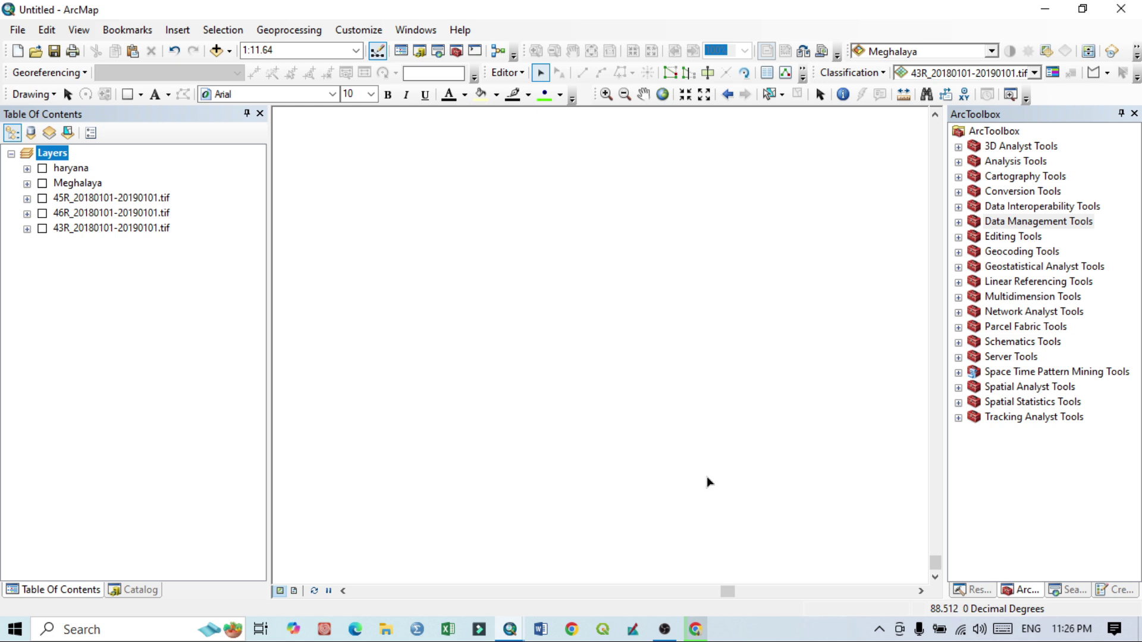
- Turn on the Meghalaya boundary layer and zoom the map to it
click(43, 184)
right_click(71, 187)
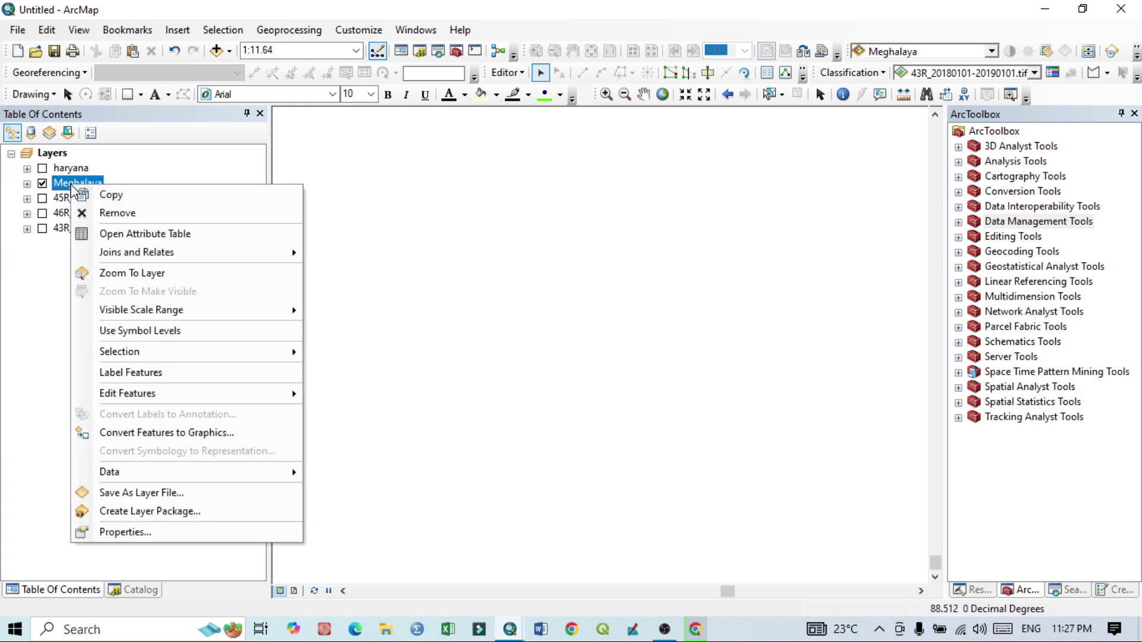
click(133, 270)
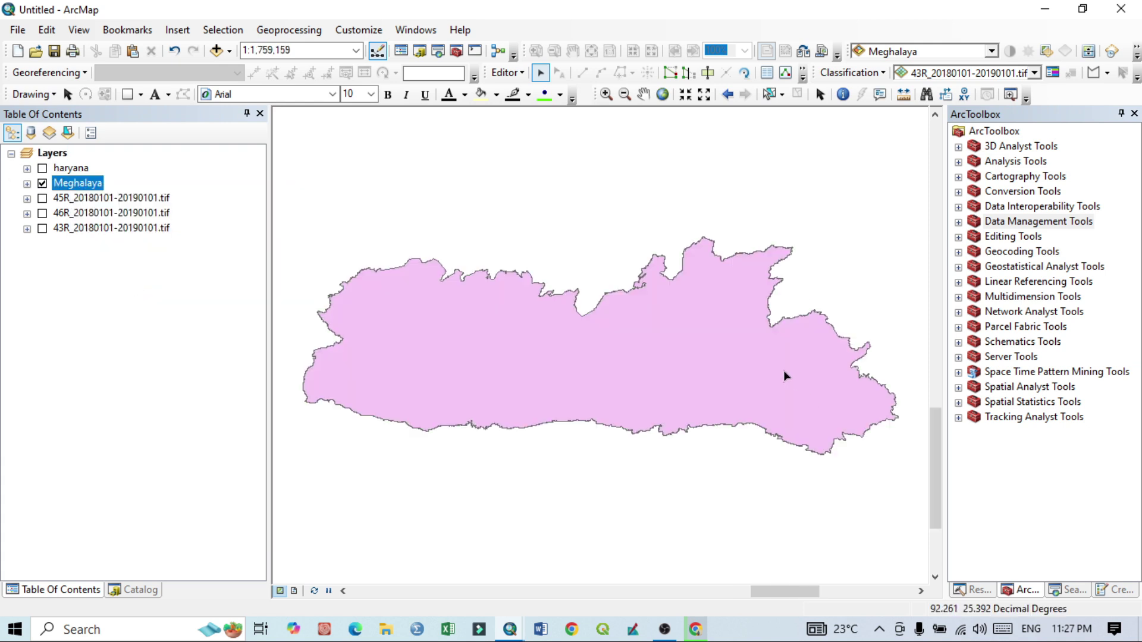
- Give the Meghalaya layer a Hollow fill symbol so only its outline shows
click(27, 184)
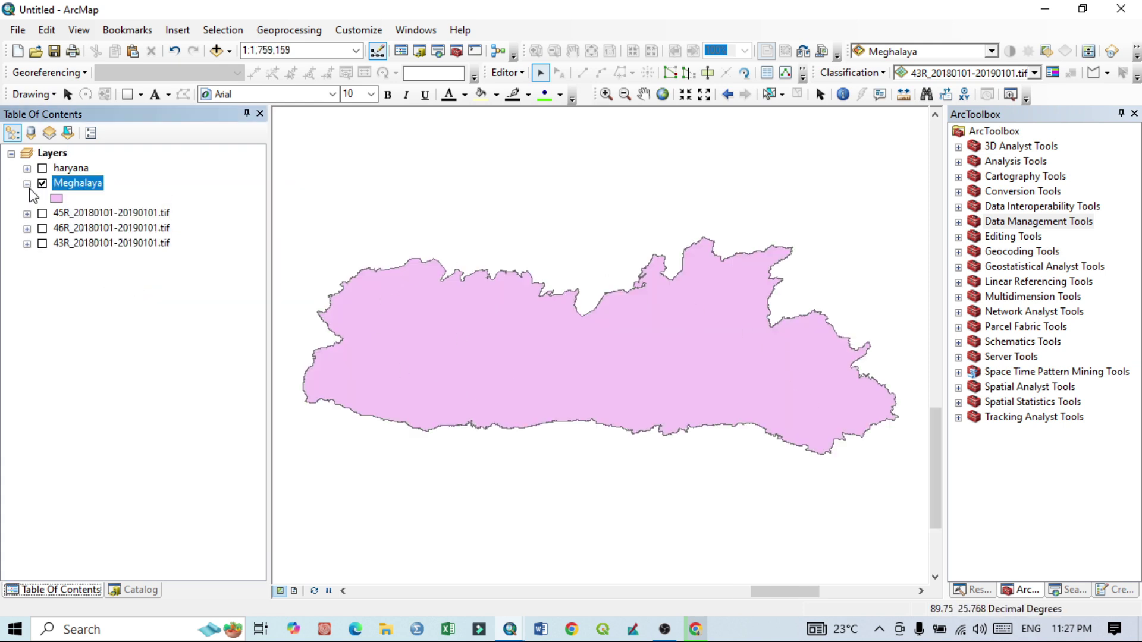
click(57, 198)
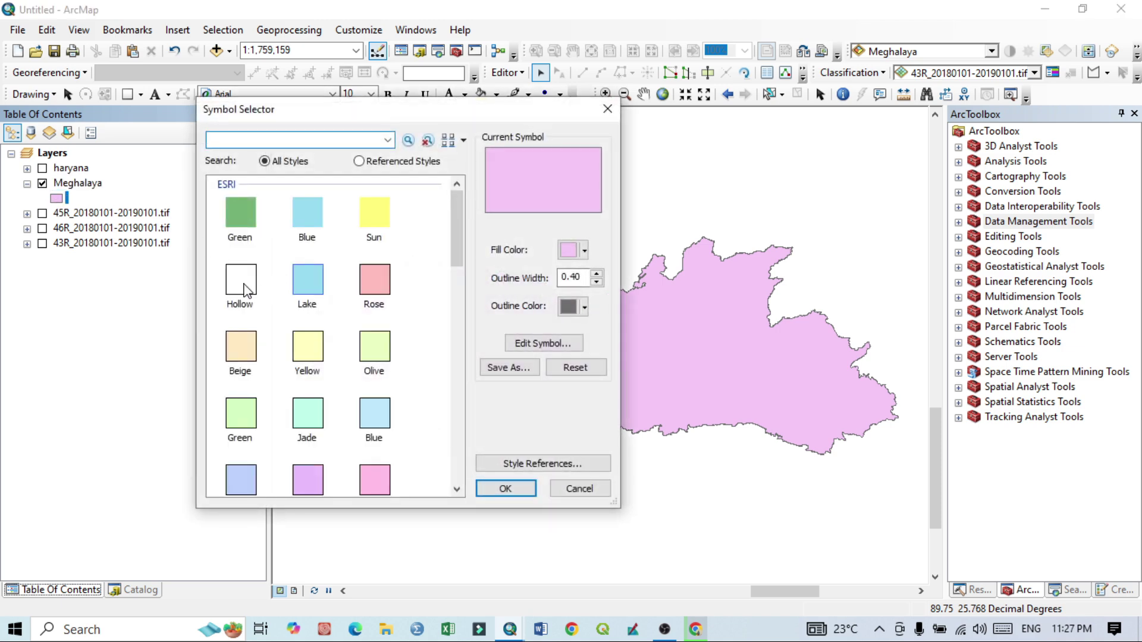
click(244, 285)
click(502, 489)
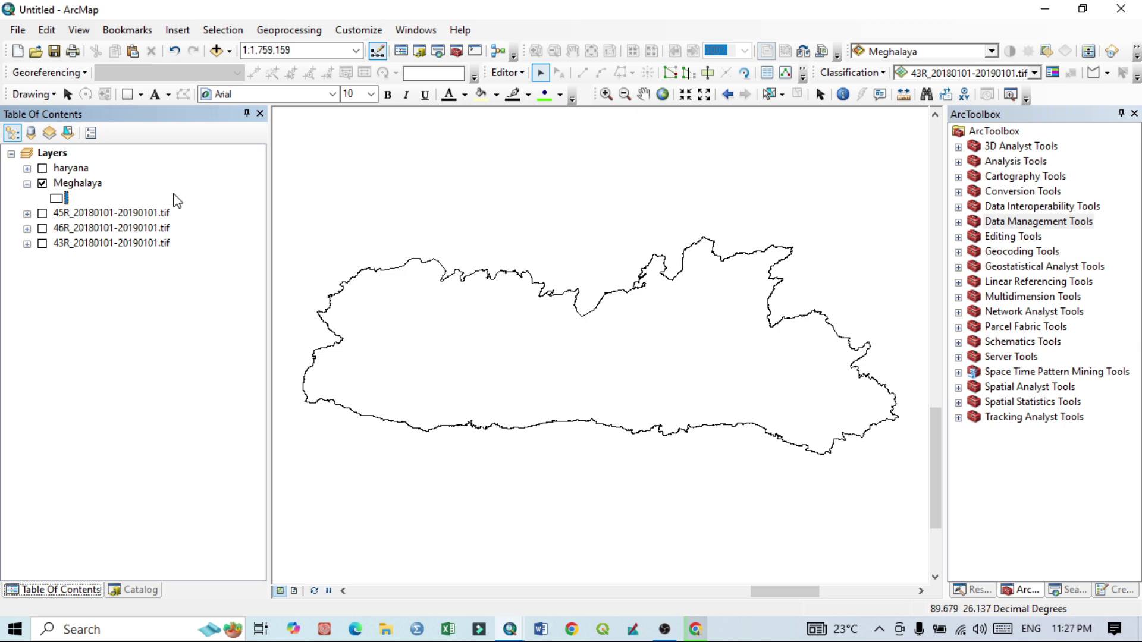
- Switch on the 46R land-cover raster and zoom in around the Meghalaya outline
click(43, 213)
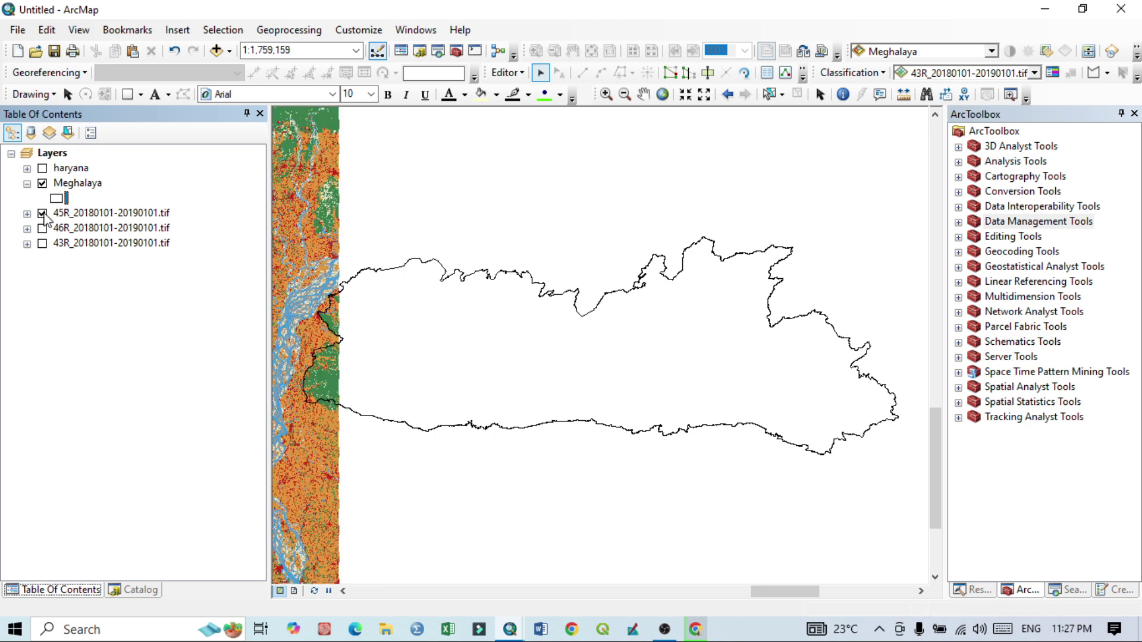
click(42, 213)
click(42, 243)
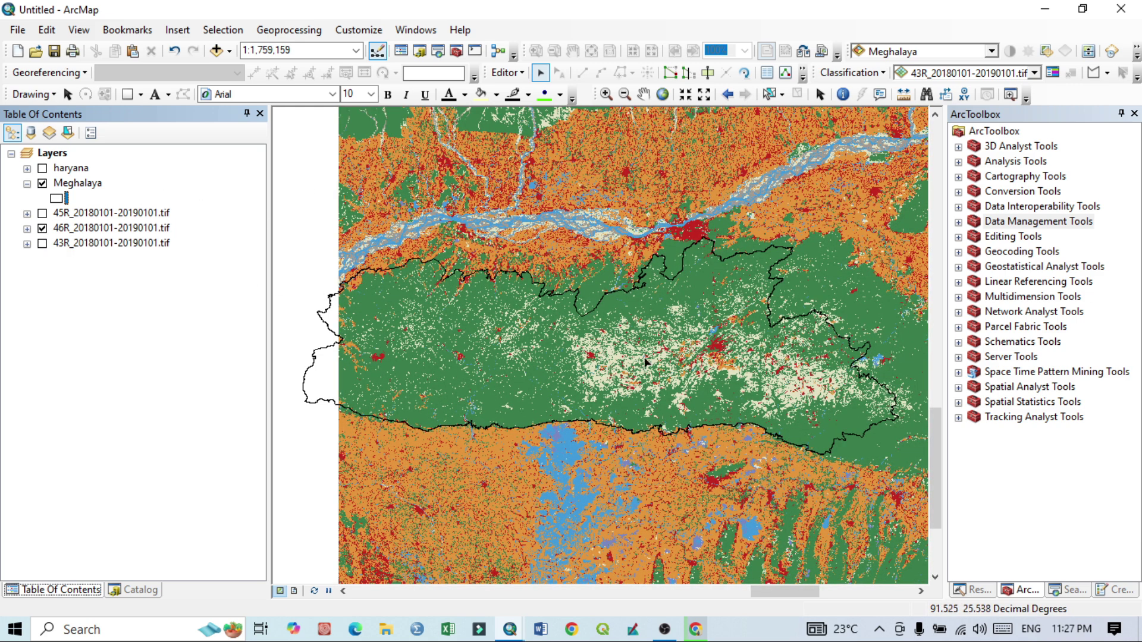
scroll(652, 368, up, 3)
scroll(664, 394, up, 2)
scroll(634, 311, up, 2)
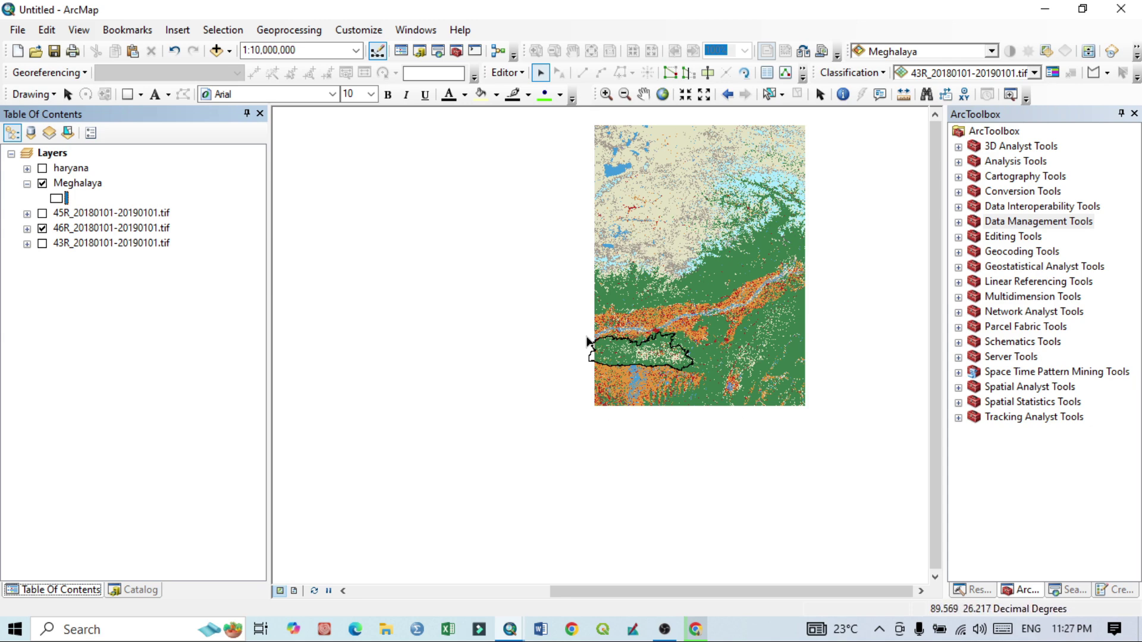
scroll(591, 370, up, 3)
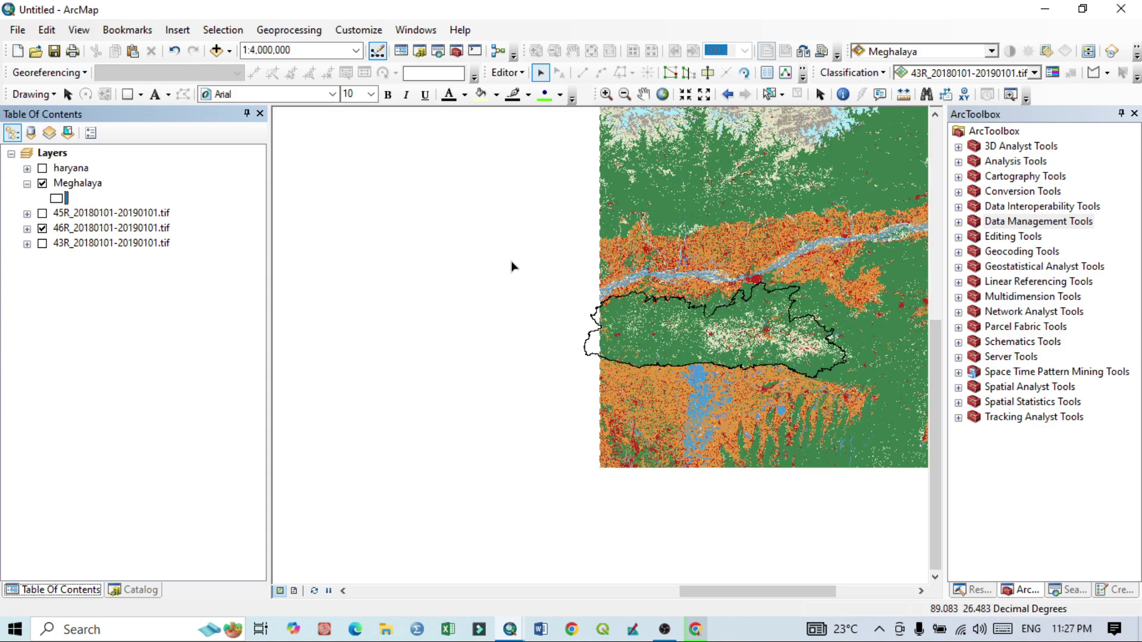
- Toggle the 45R and 46R rasters to compare coverage, leaving both visible
click(42, 213)
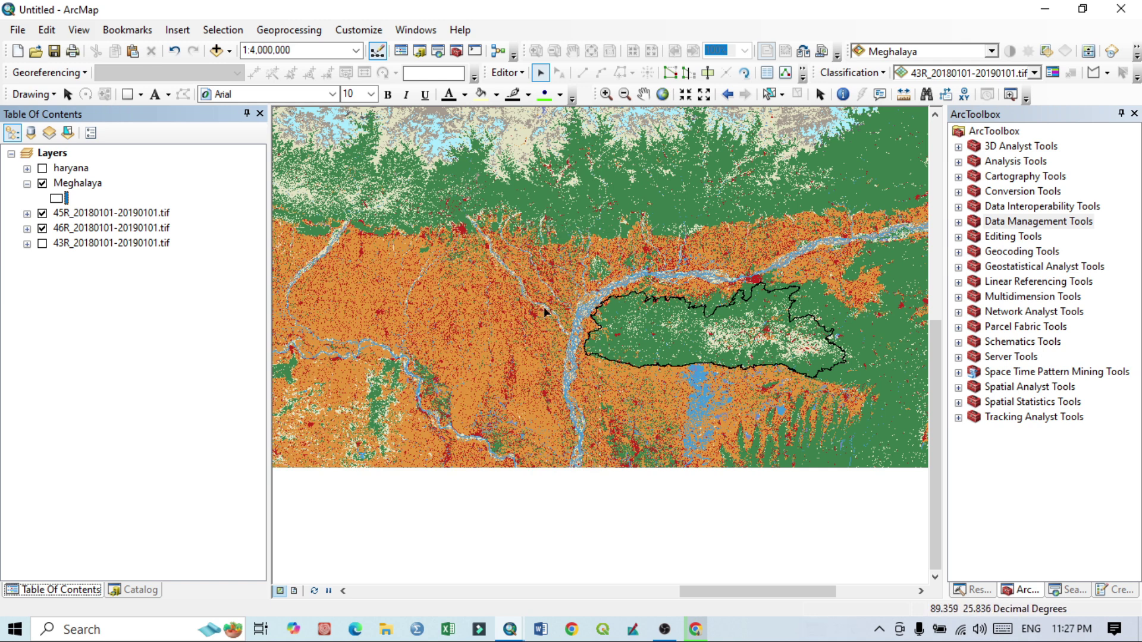
drag(39, 218, 41, 216)
click(42, 229)
click(42, 229)
click(42, 213)
click(43, 228)
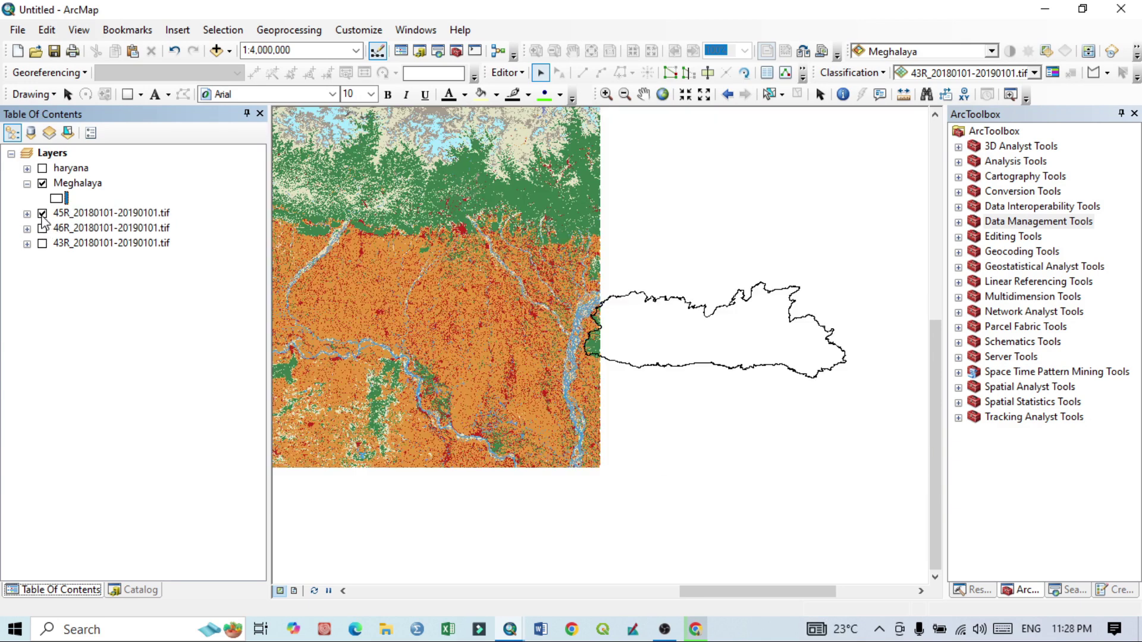
click(42, 213)
click(43, 228)
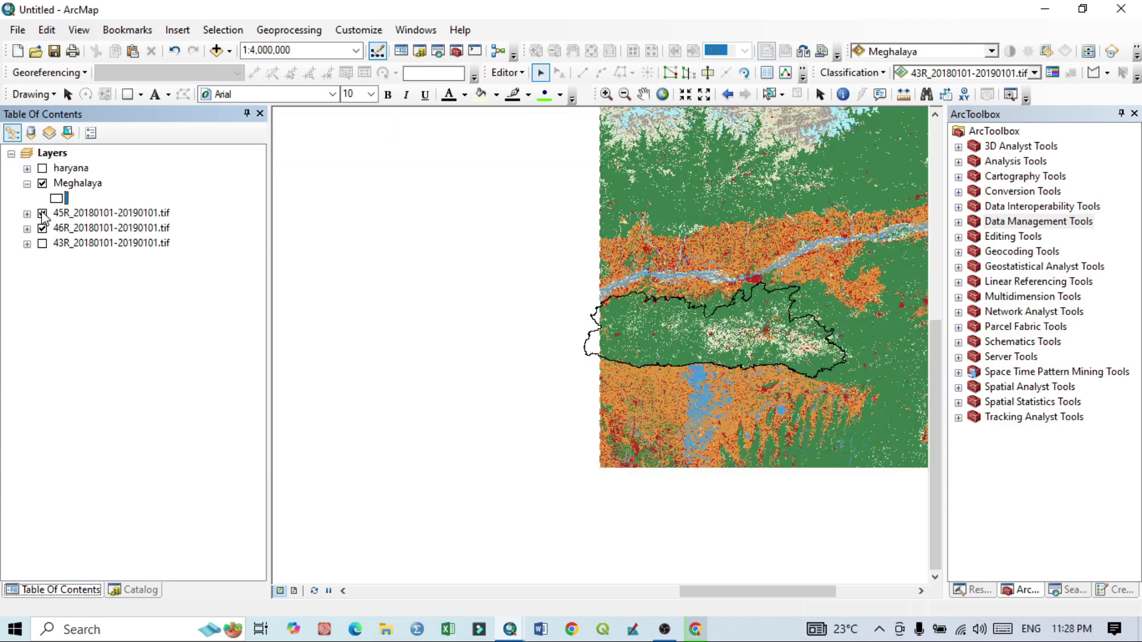
click(42, 213)
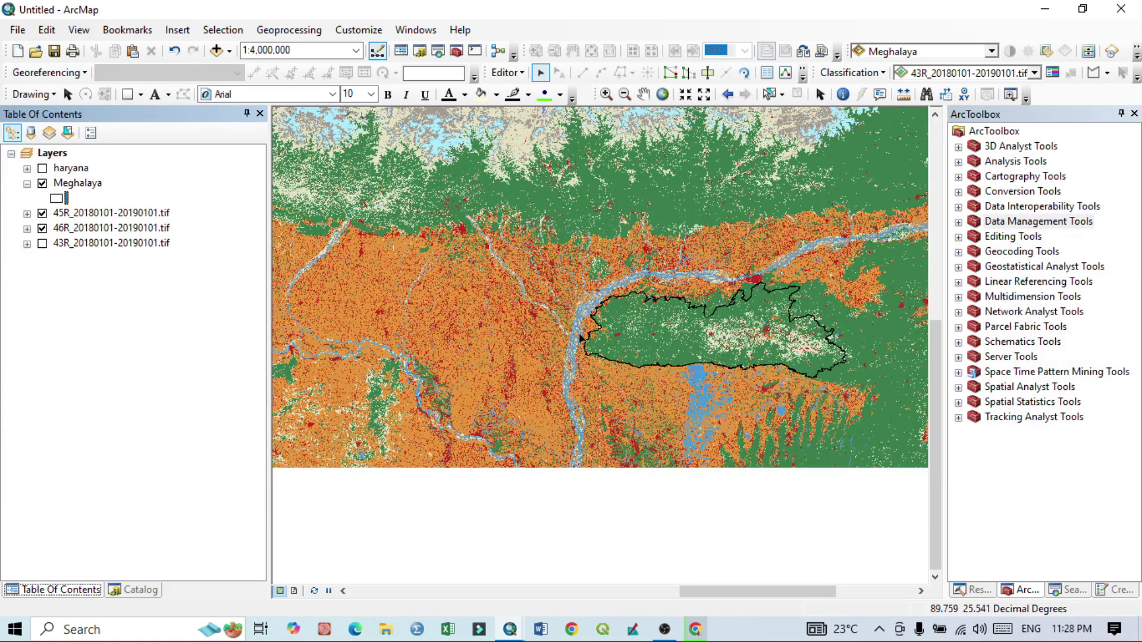
scroll(616, 446, up, 3)
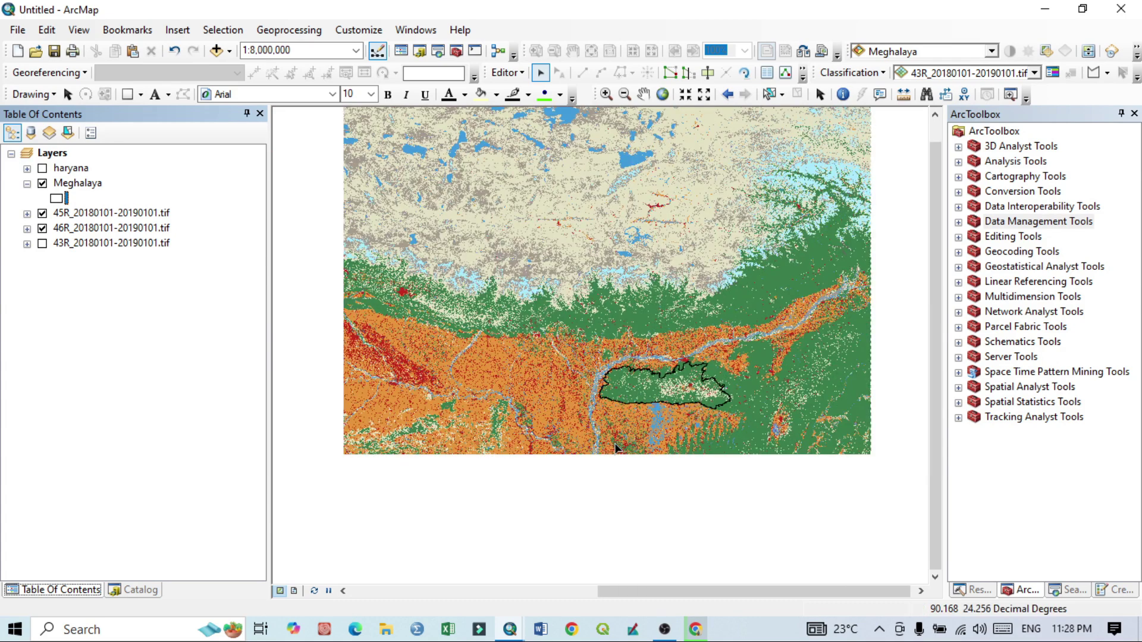
scroll(616, 447, up, 2)
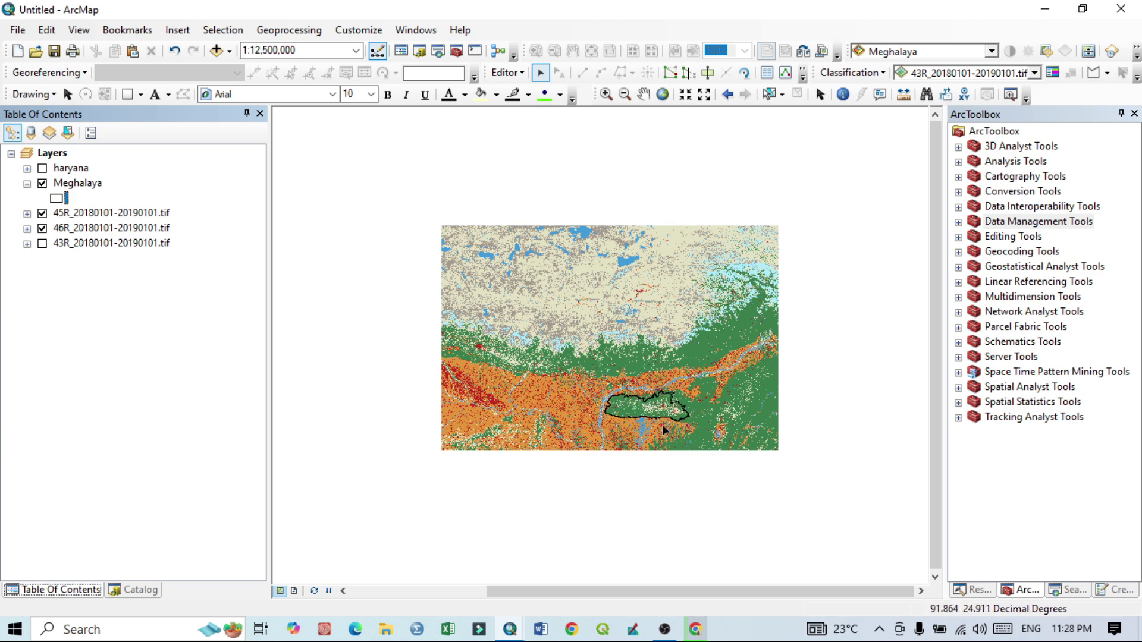
scroll(664, 430, down, 5)
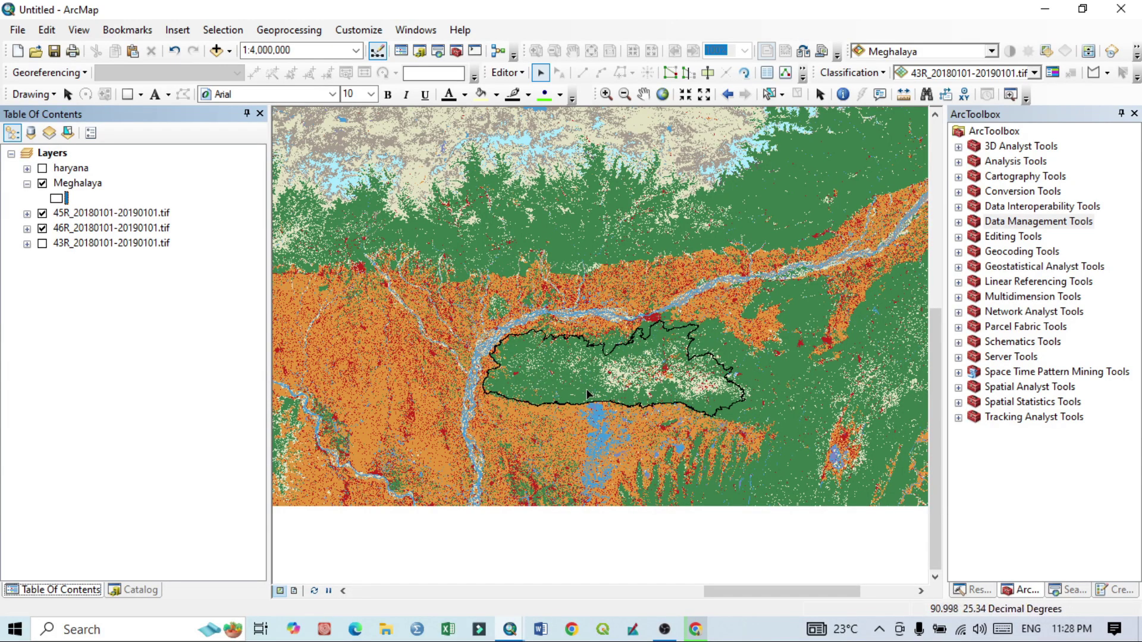
- Select the Meghalaya polygon, open Image Analysis, and choose the 45R and 46R rasters
click(768, 95)
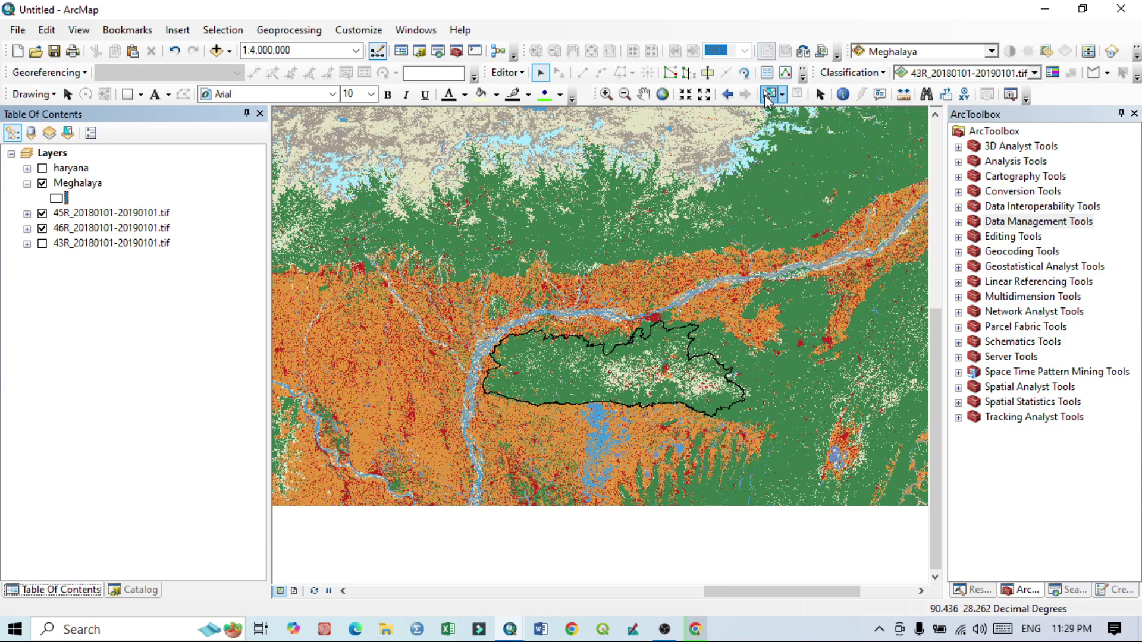
click(634, 369)
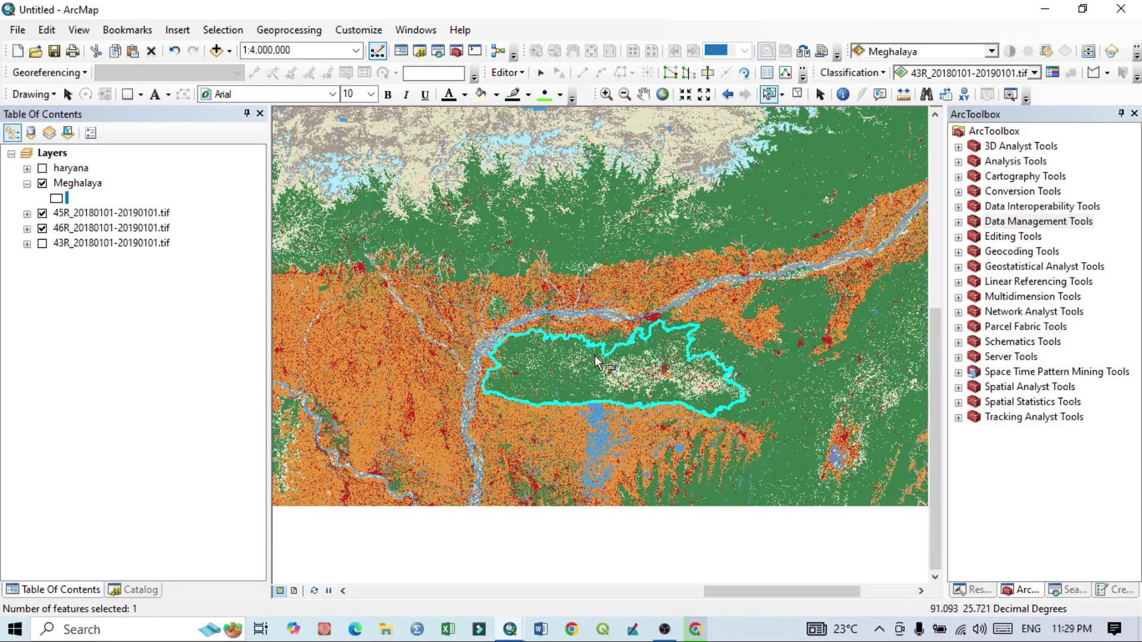
click(416, 31)
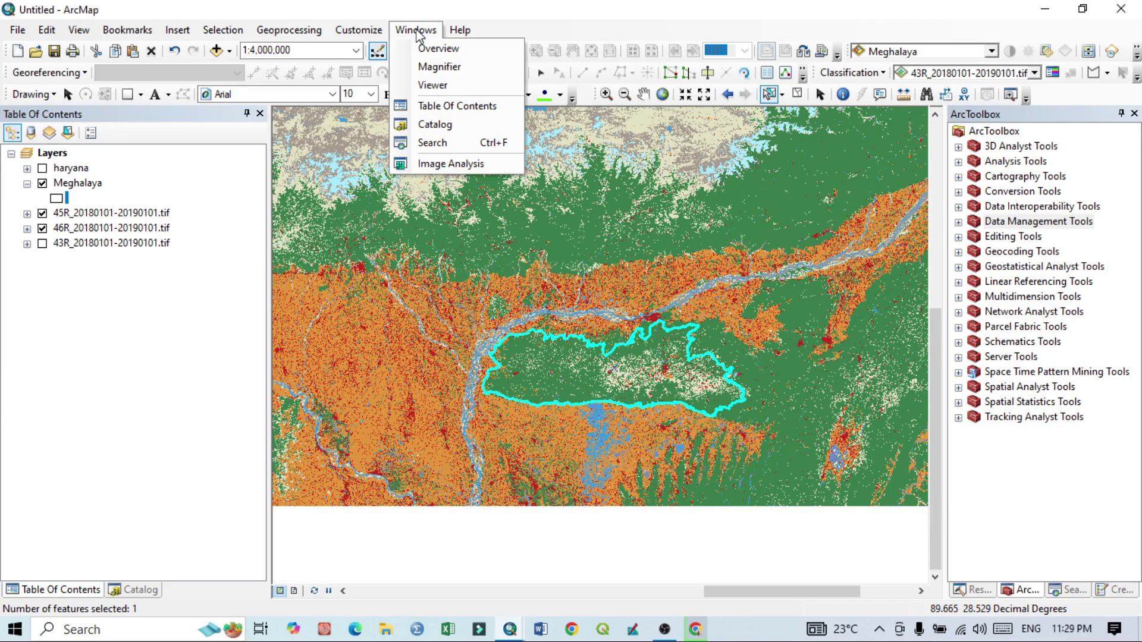
click(433, 163)
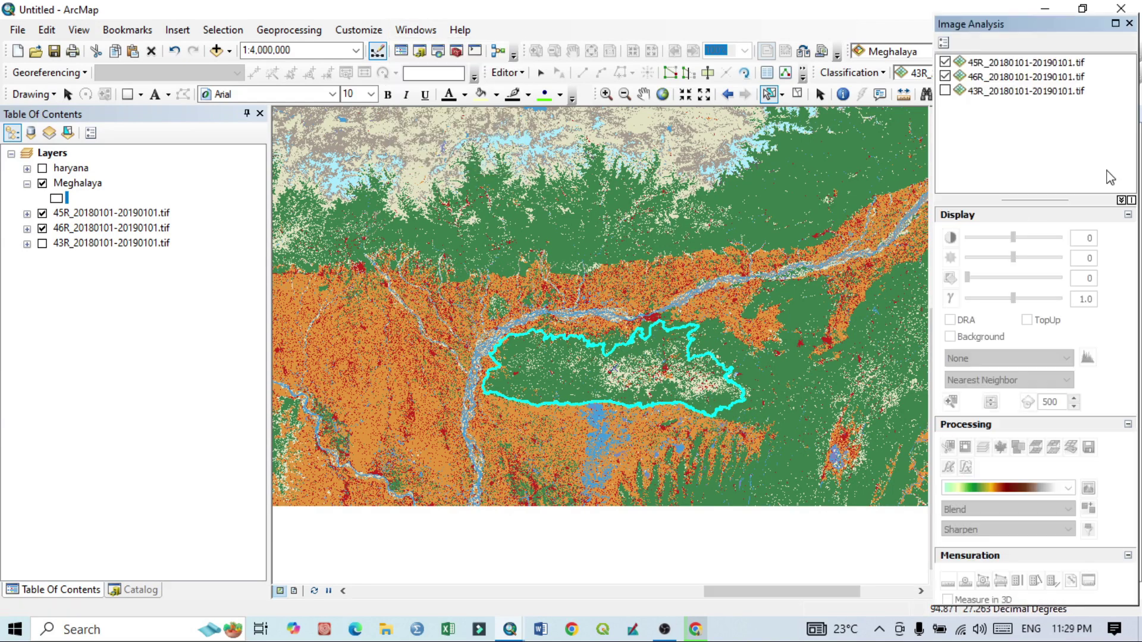
click(1014, 64)
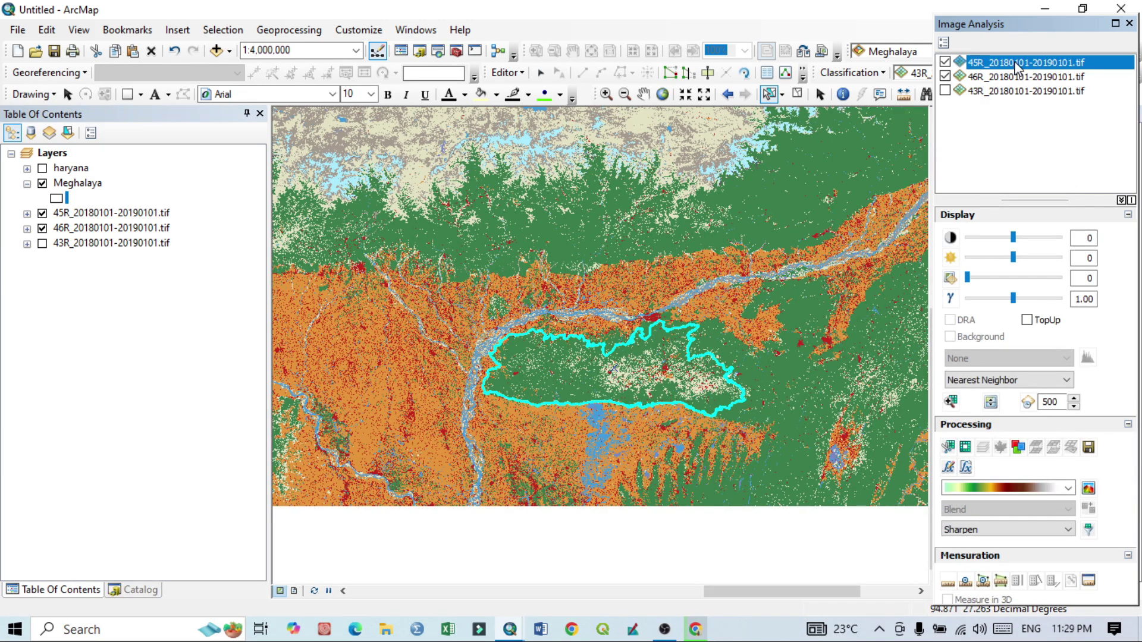
ctrl+click(1017, 76)
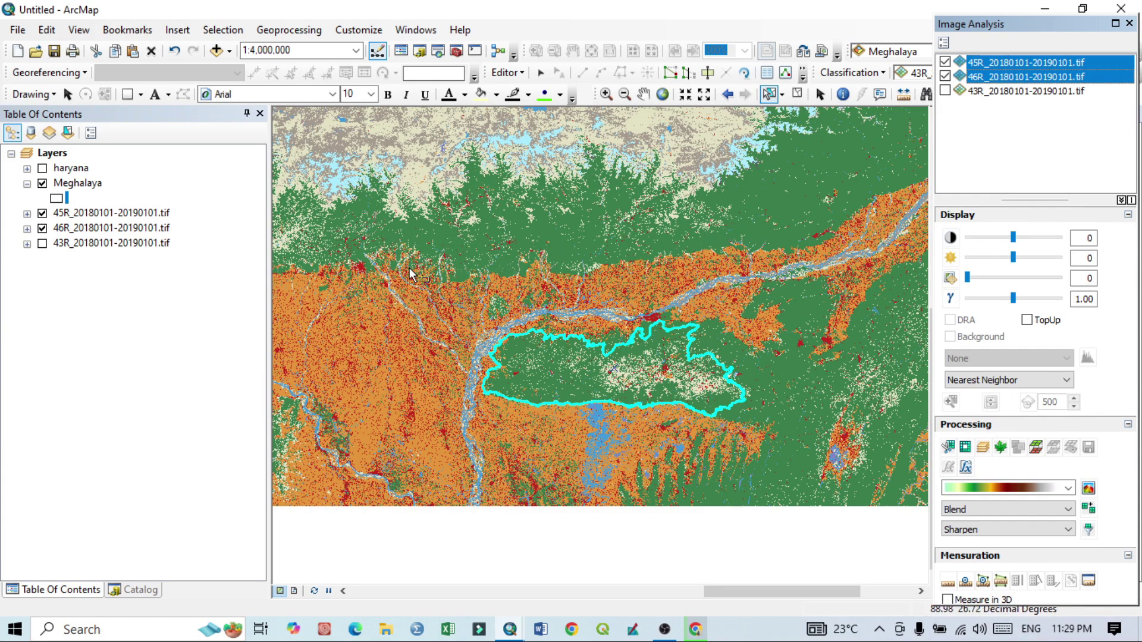
- Clip the 45R and 46R rasters to the Meghalaya polygon and hide the original tiles
click(947, 448)
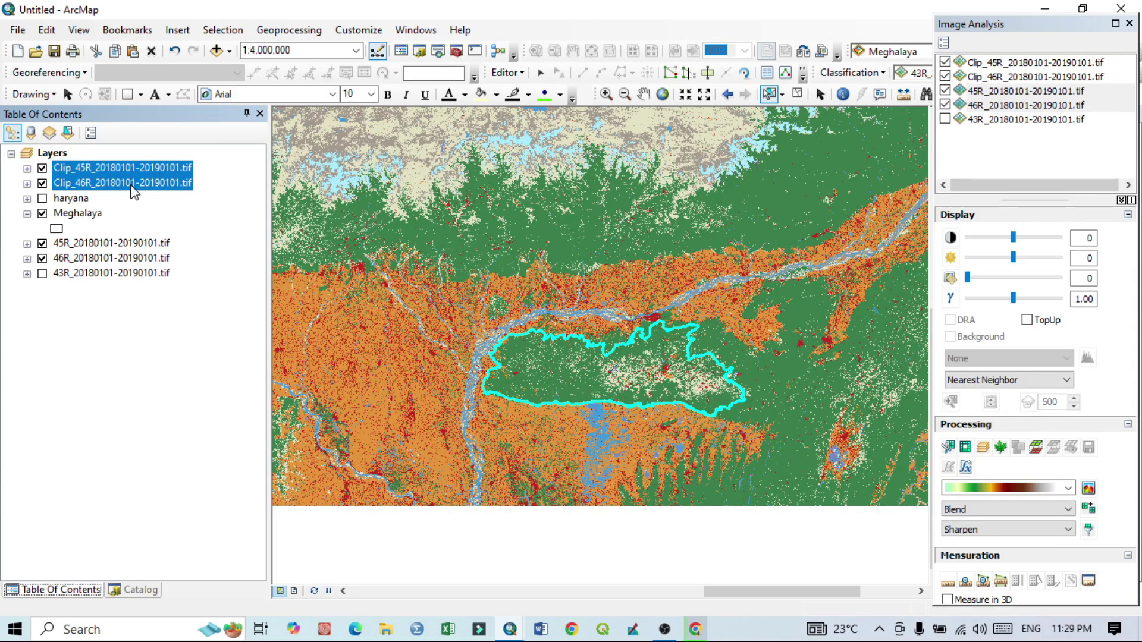
click(42, 243)
click(42, 258)
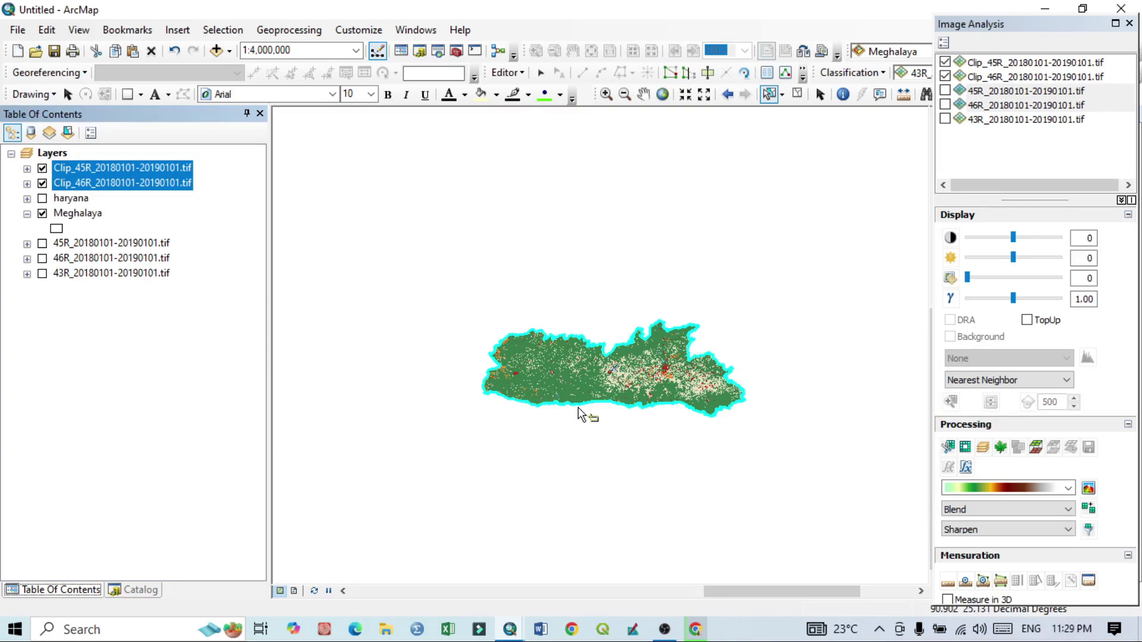
scroll(579, 415, down, 2)
scroll(581, 413, down, 1)
scroll(581, 413, up, 1)
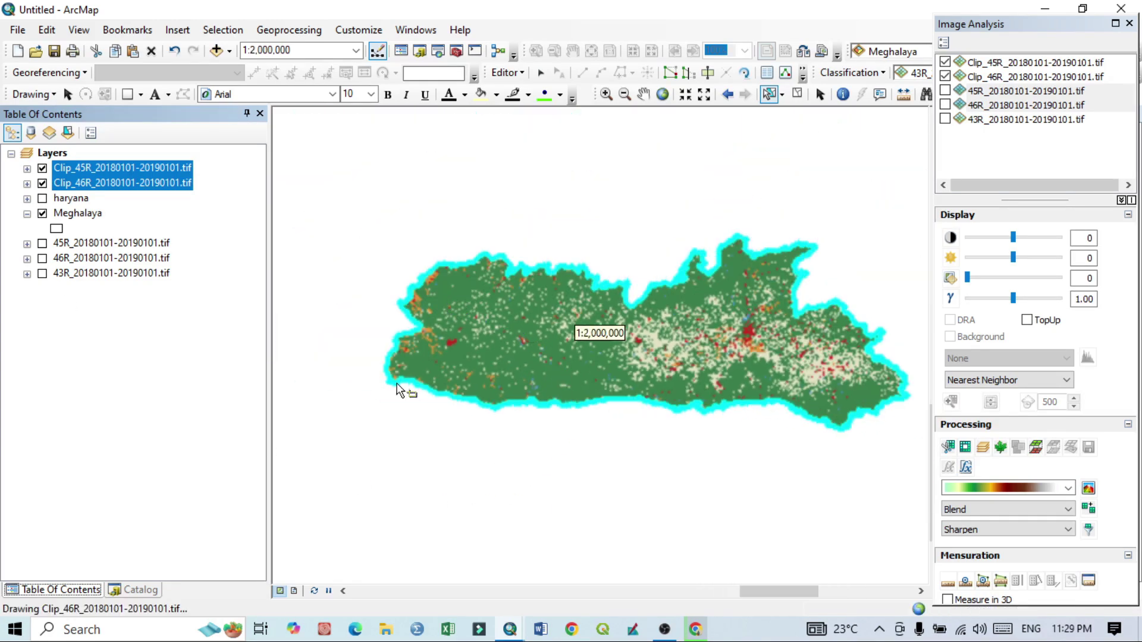
- Compare the Clip_45R and Clip_46R layers, then close the Image Analysis window
click(131, 350)
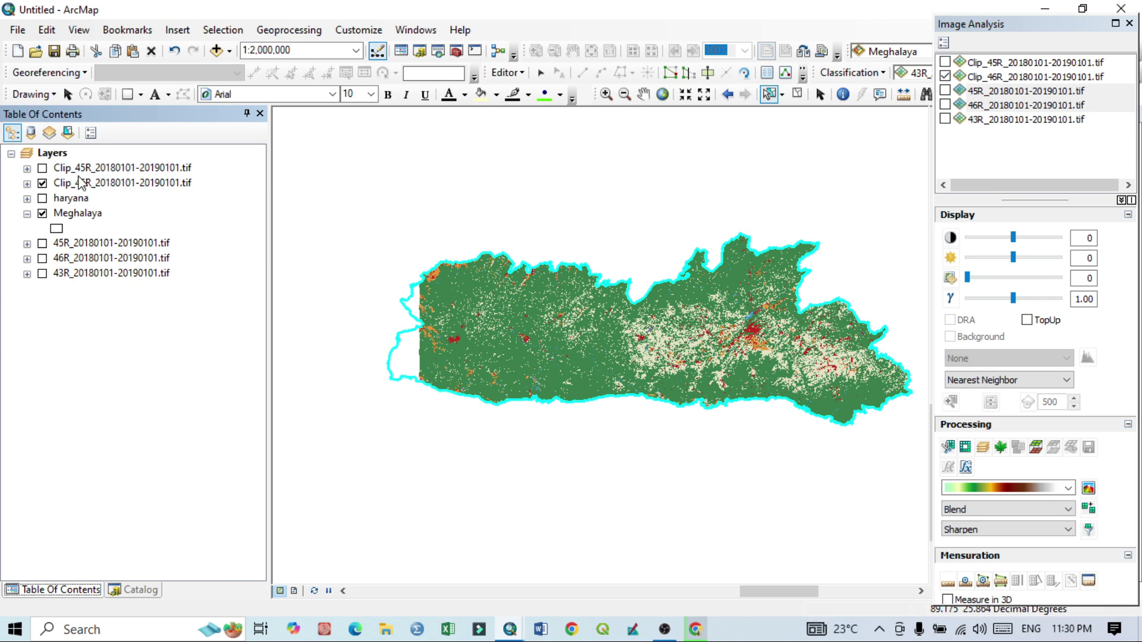
click(42, 168)
click(42, 183)
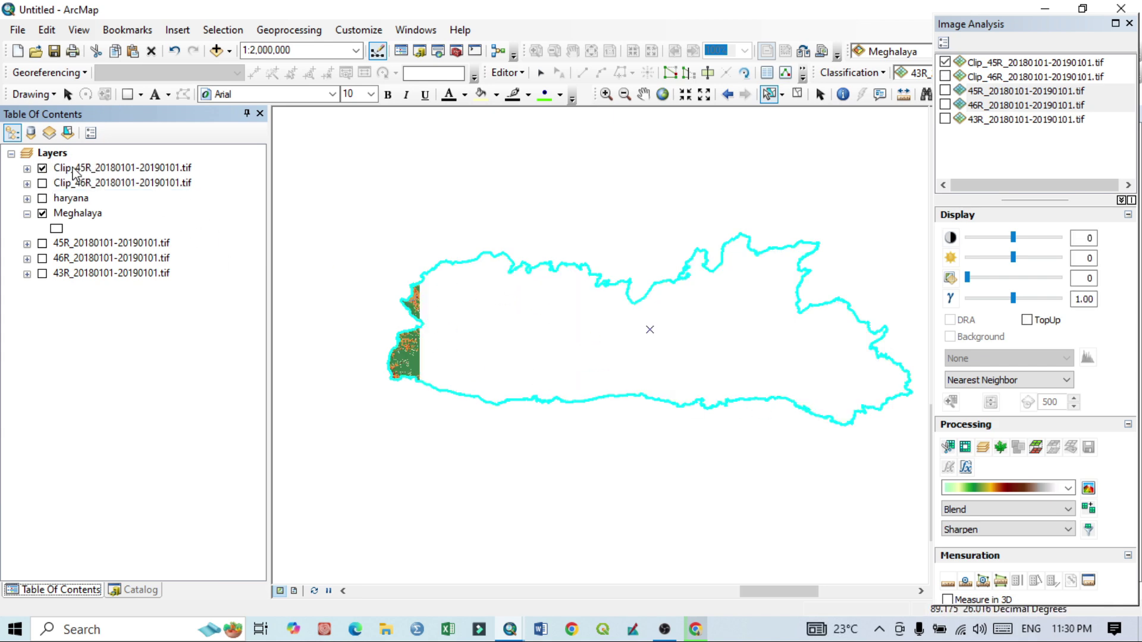
click(43, 183)
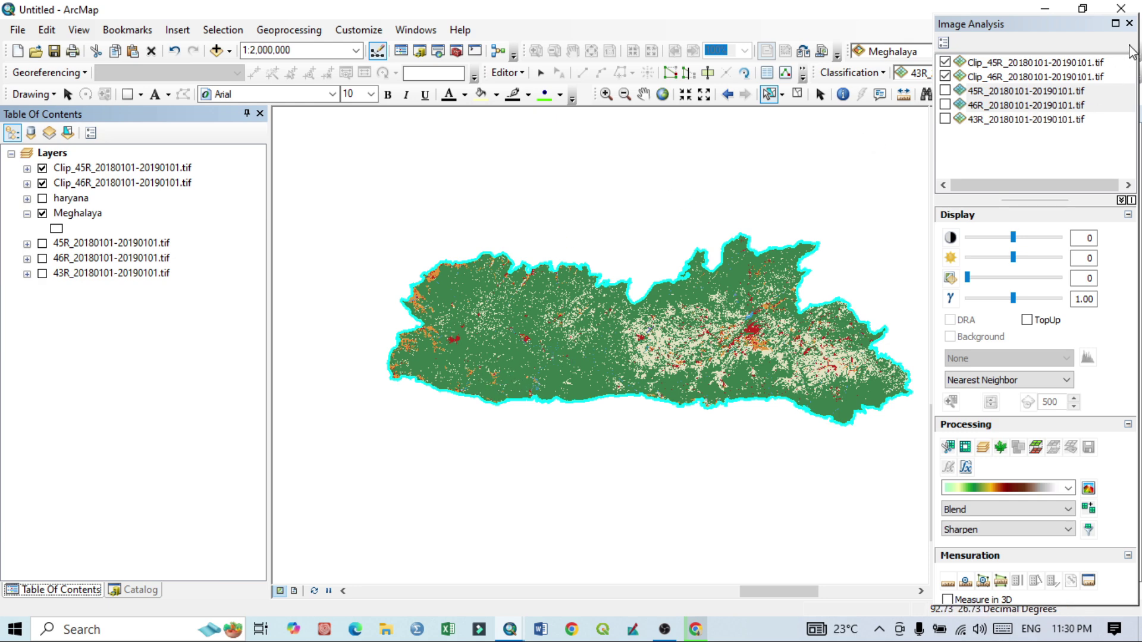
click(1130, 24)
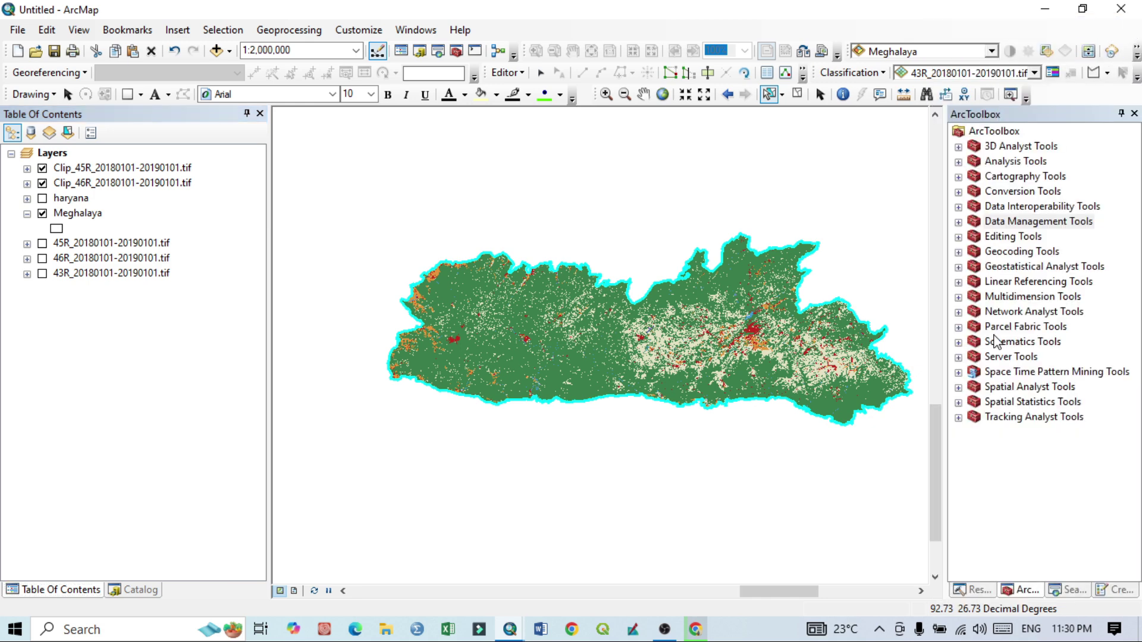
- Open Mosaic To New Raster from Data Management > Raster > Raster Dataset in ArcToolbox
click(958, 223)
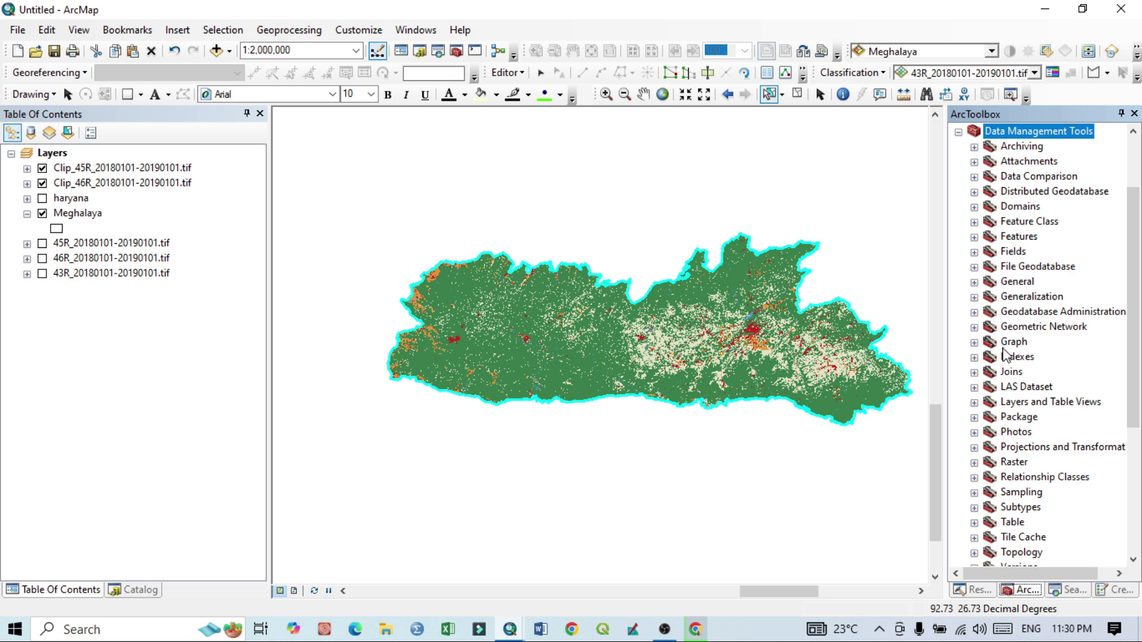
click(975, 463)
scroll(1089, 428, down, 4)
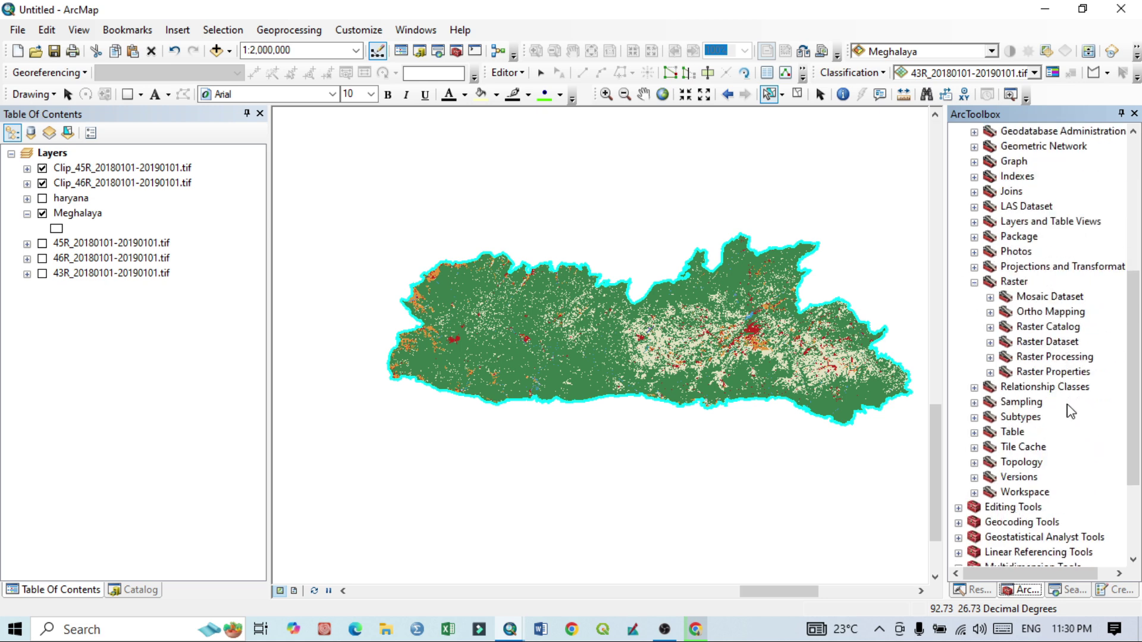
click(990, 342)
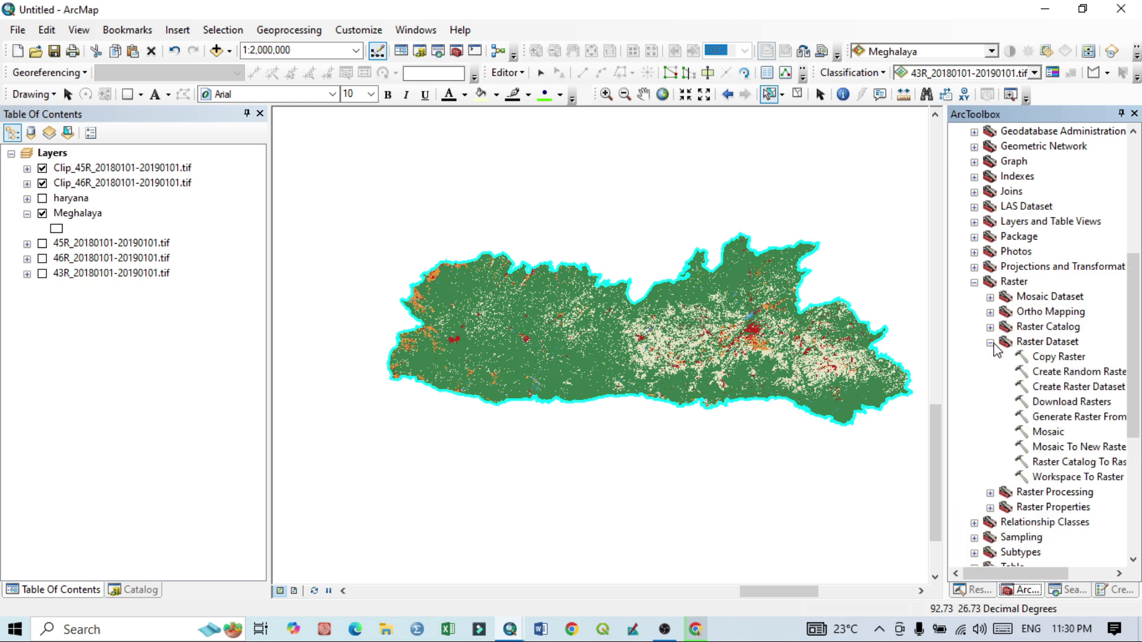
drag(997, 577, 1019, 578)
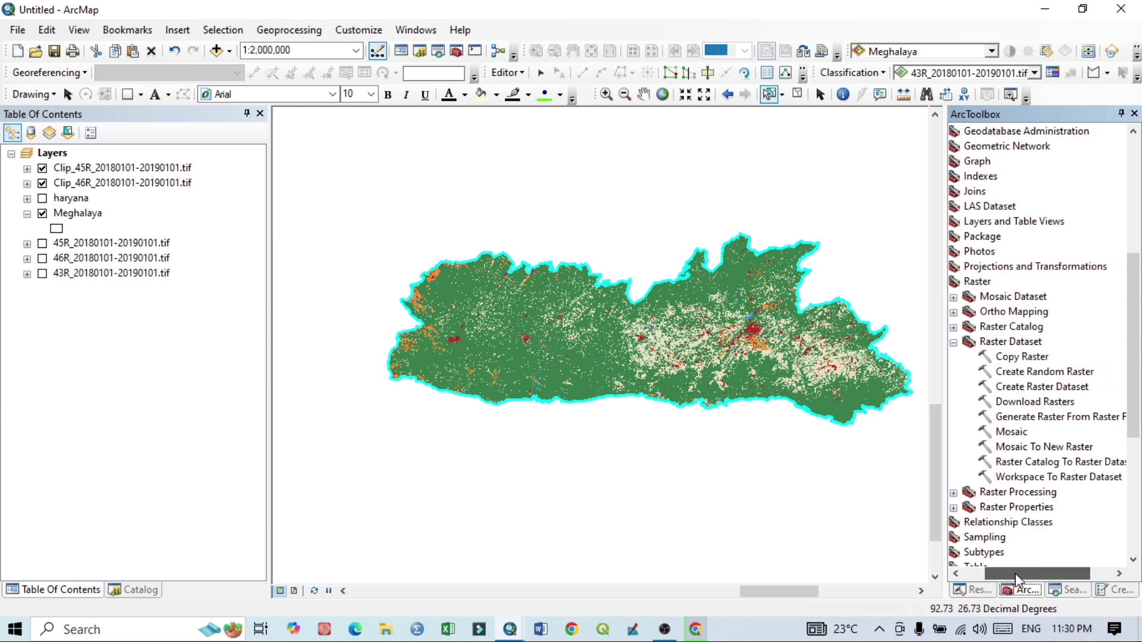
double_click(1036, 448)
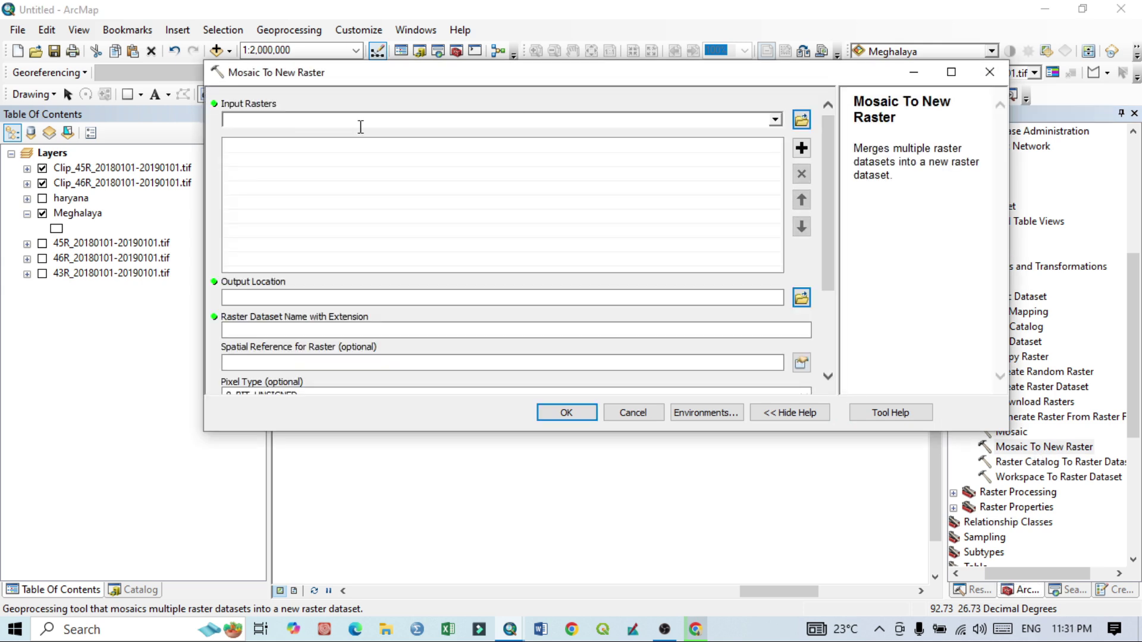
- Add Clip_45R and Clip_46R as the mosaic's input rasters
click(776, 119)
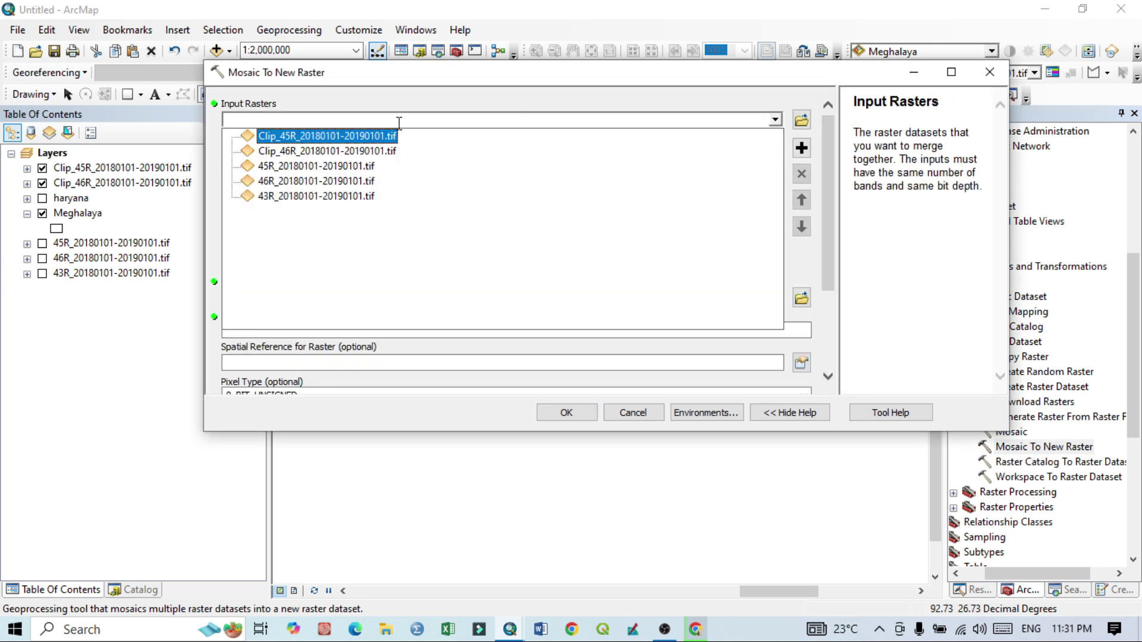
click(335, 138)
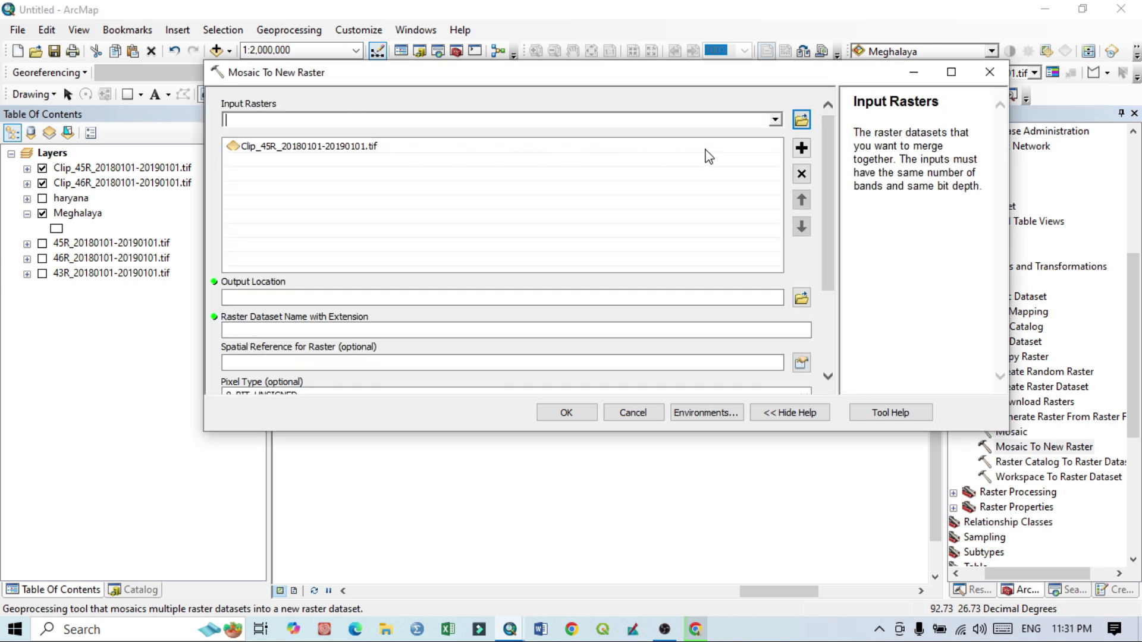
click(776, 120)
click(379, 152)
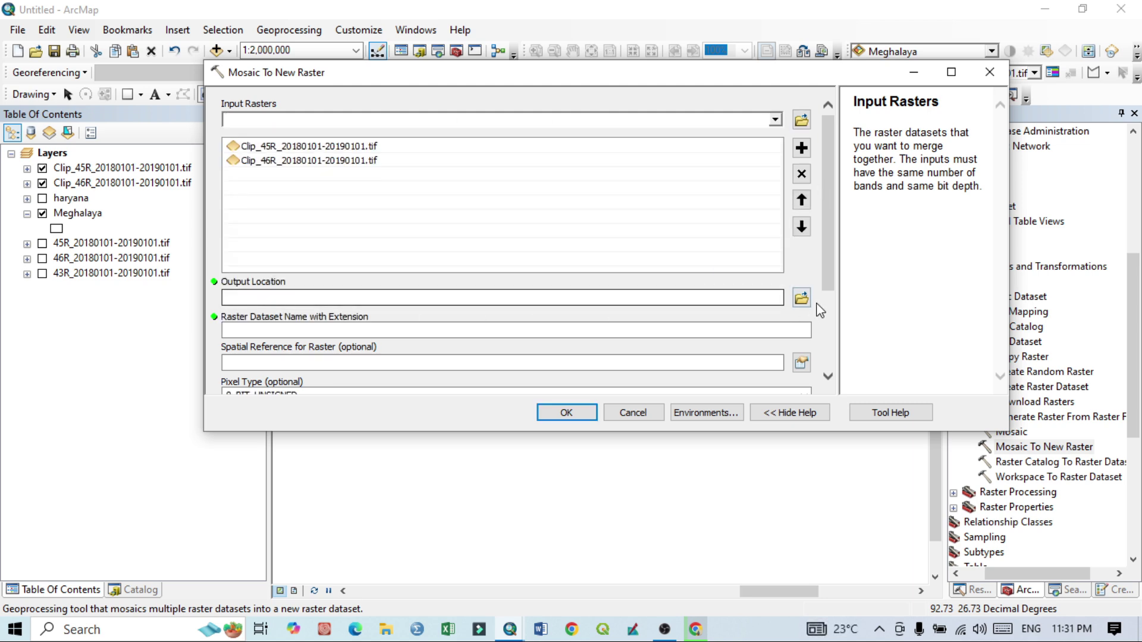
- Set the mosaic output location to the Desktop\ESRI LULC folder
click(803, 300)
click(770, 357)
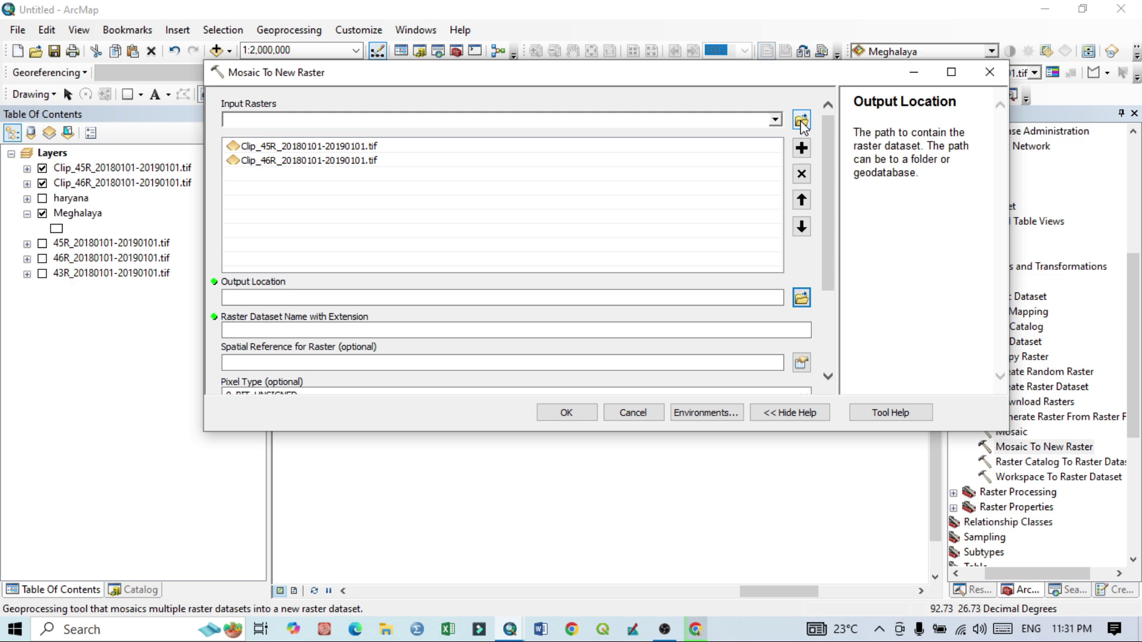
click(802, 298)
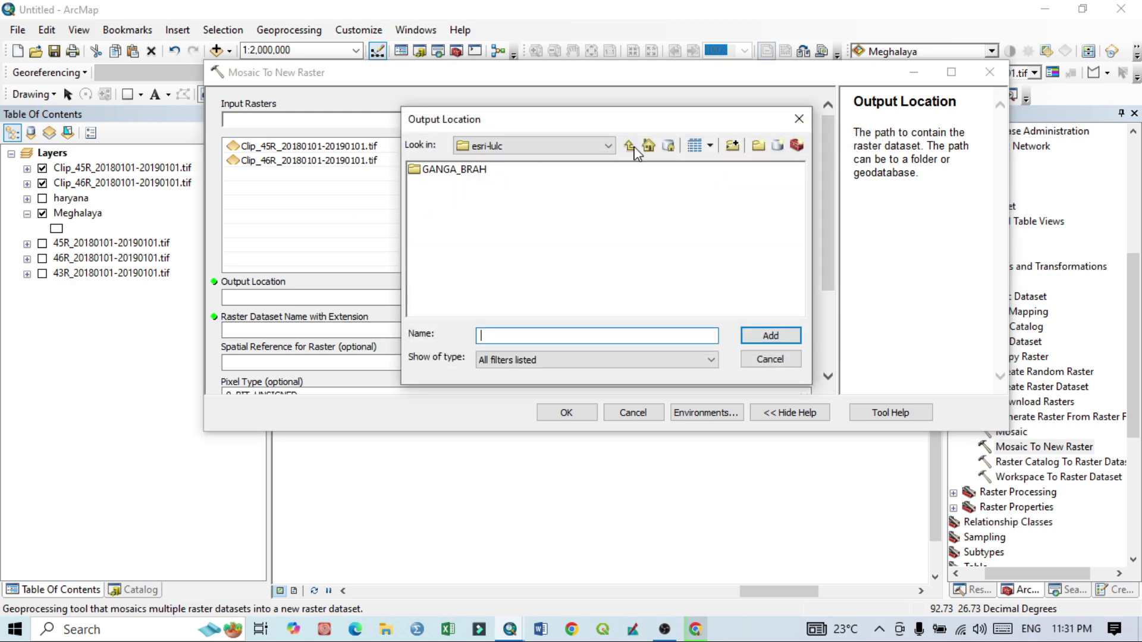
click(629, 146)
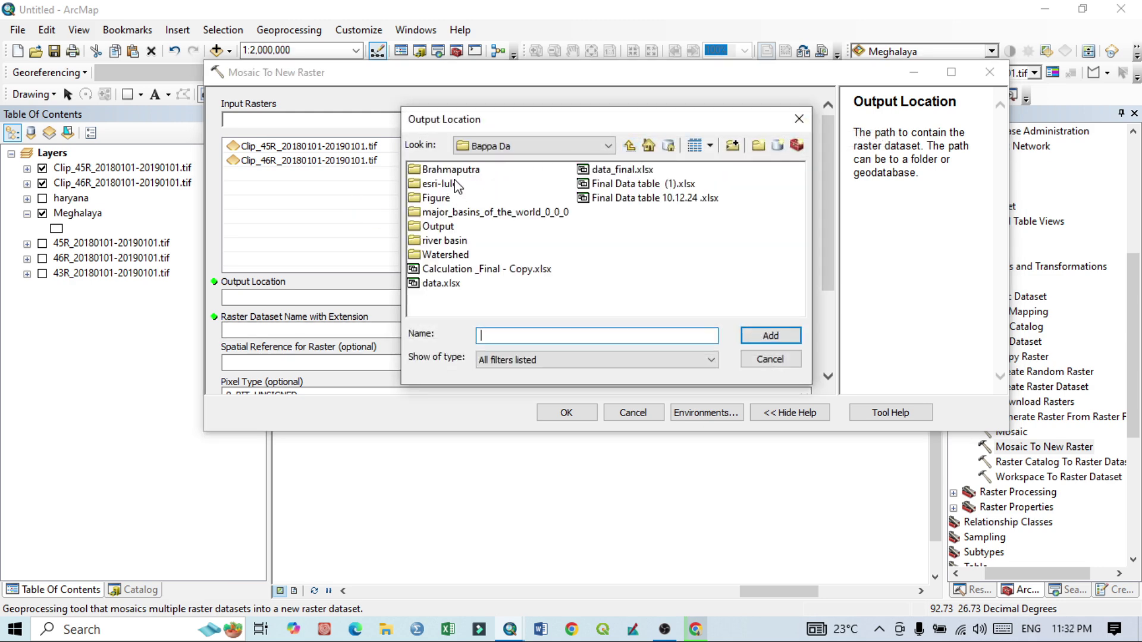
click(630, 146)
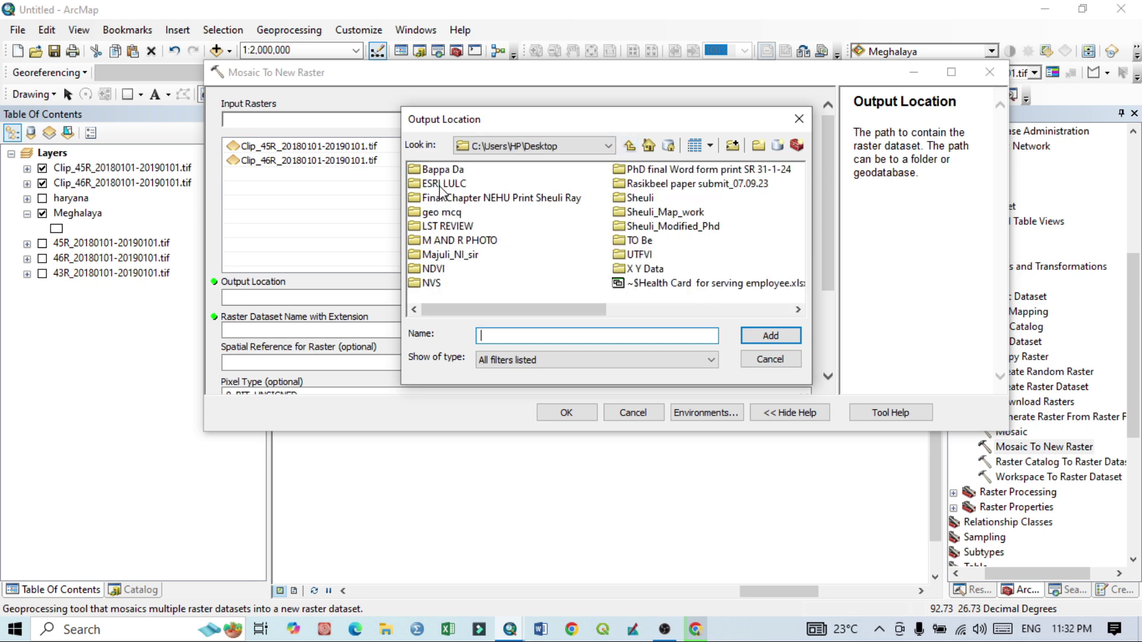
click(455, 186)
click(771, 335)
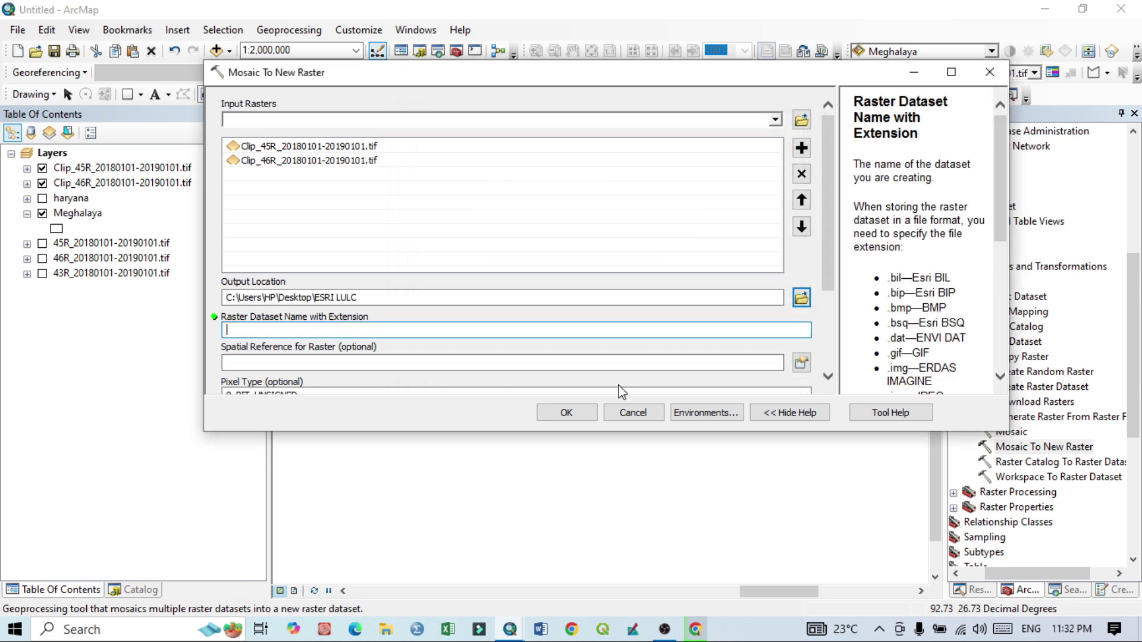
- Name the output Meghalaya_LULC.tif, set Number of Bands to 1, and run the mosaic
text(Meghalaya)
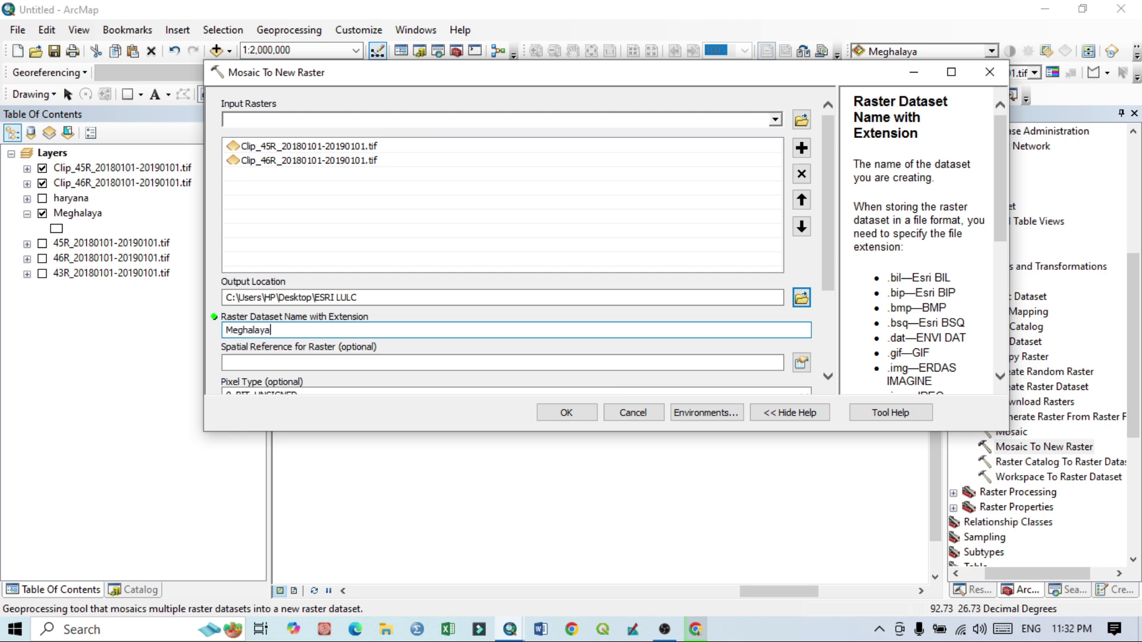
text(.ti)
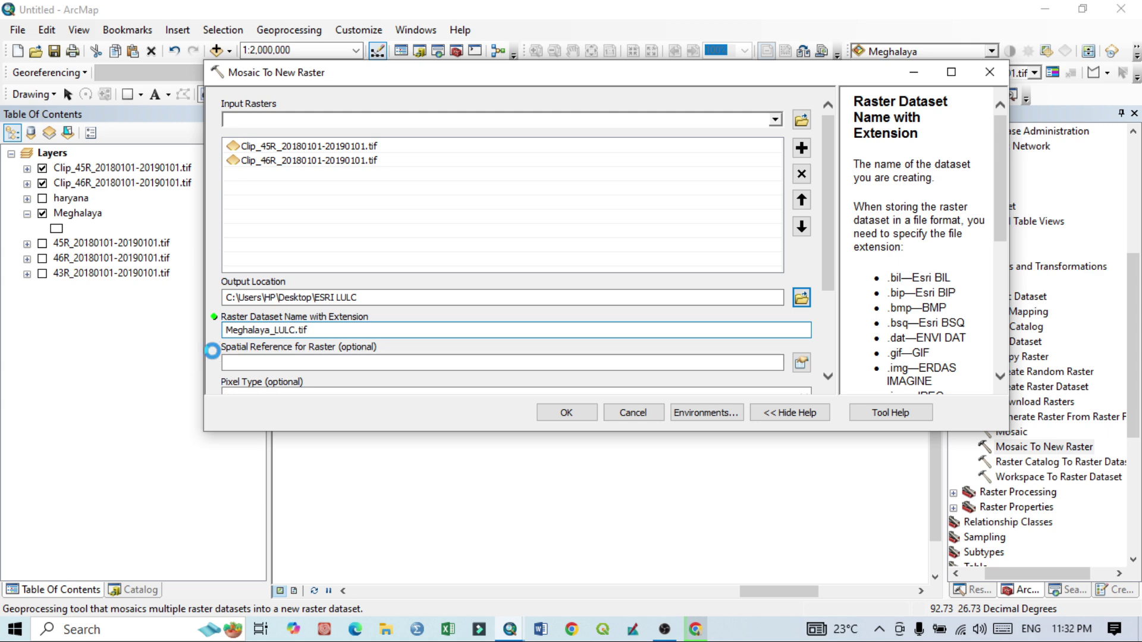
click(242, 387)
scroll(832, 297, down, 5)
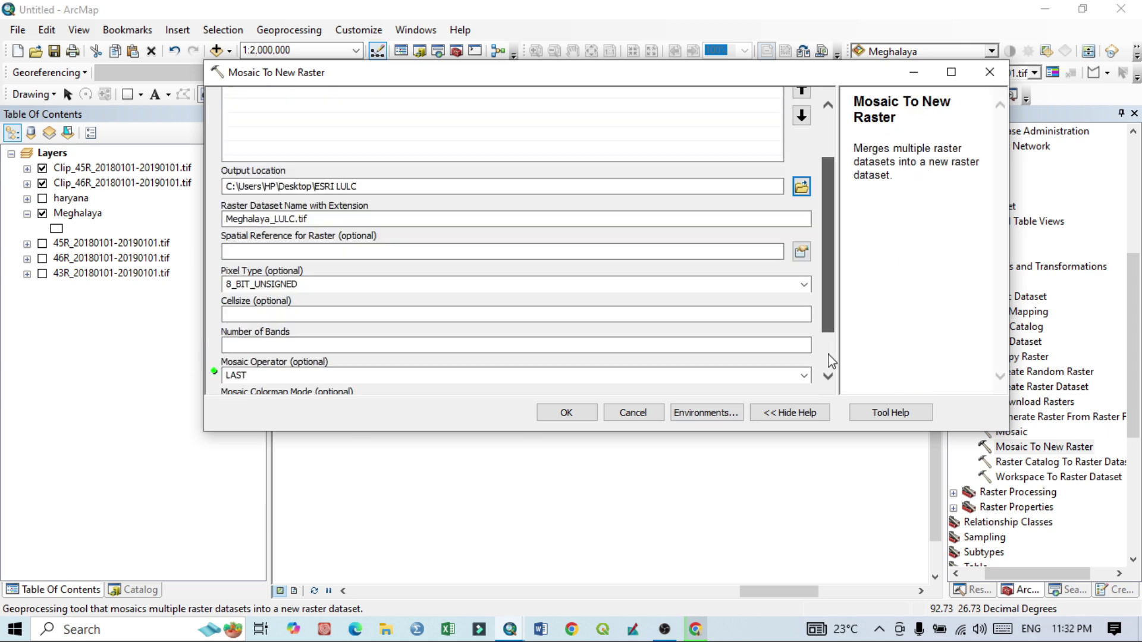
click(245, 327)
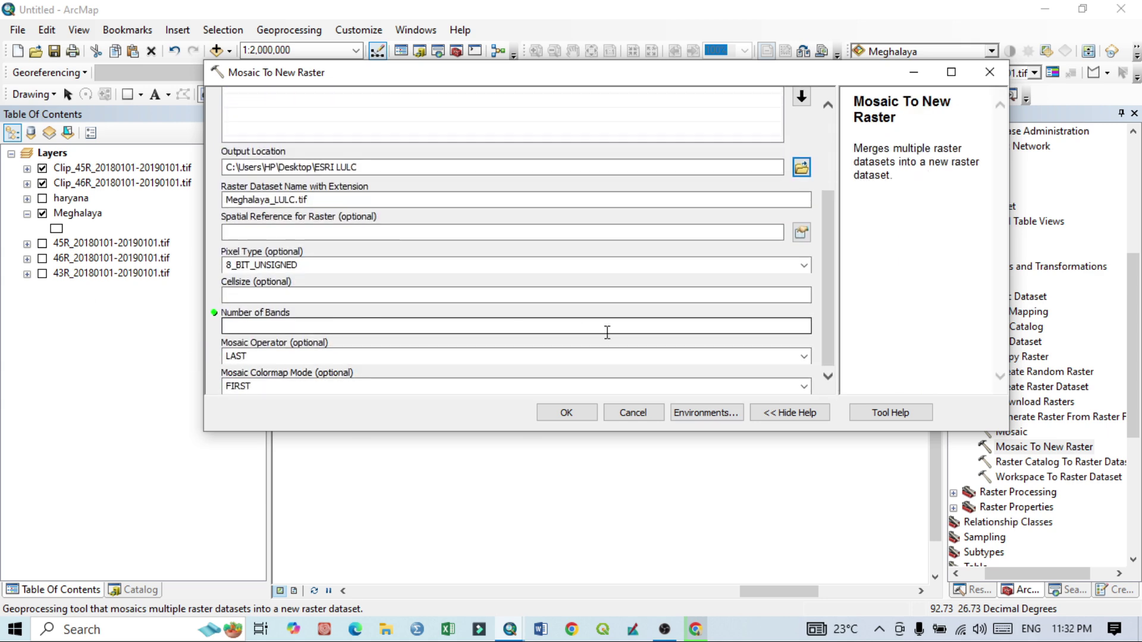
click(793, 331)
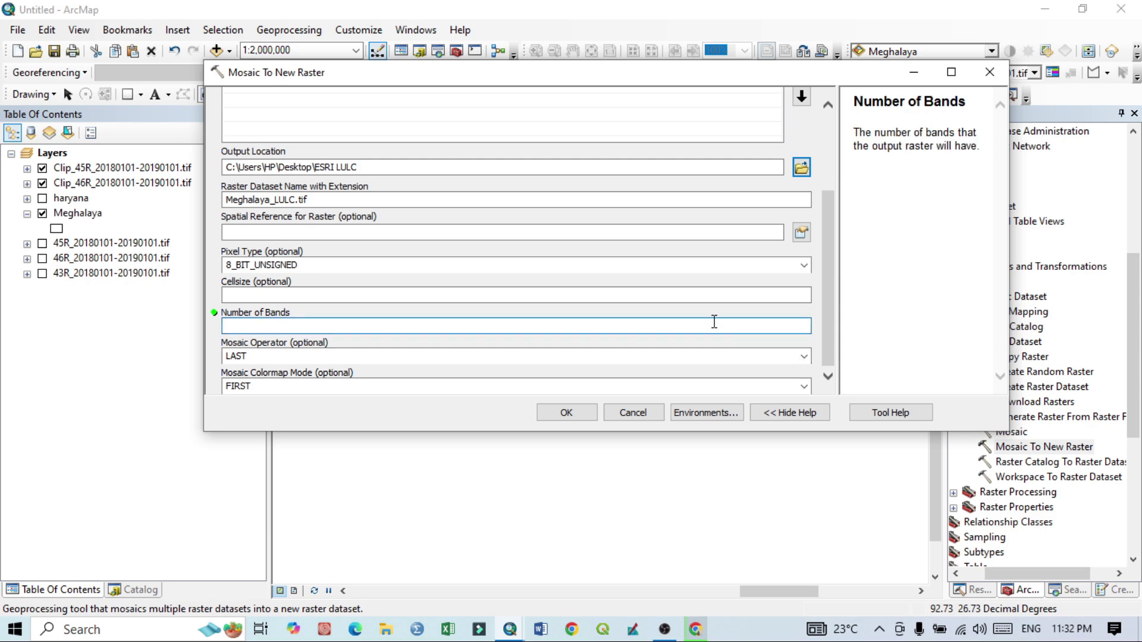
drag(586, 74, 1090, 163)
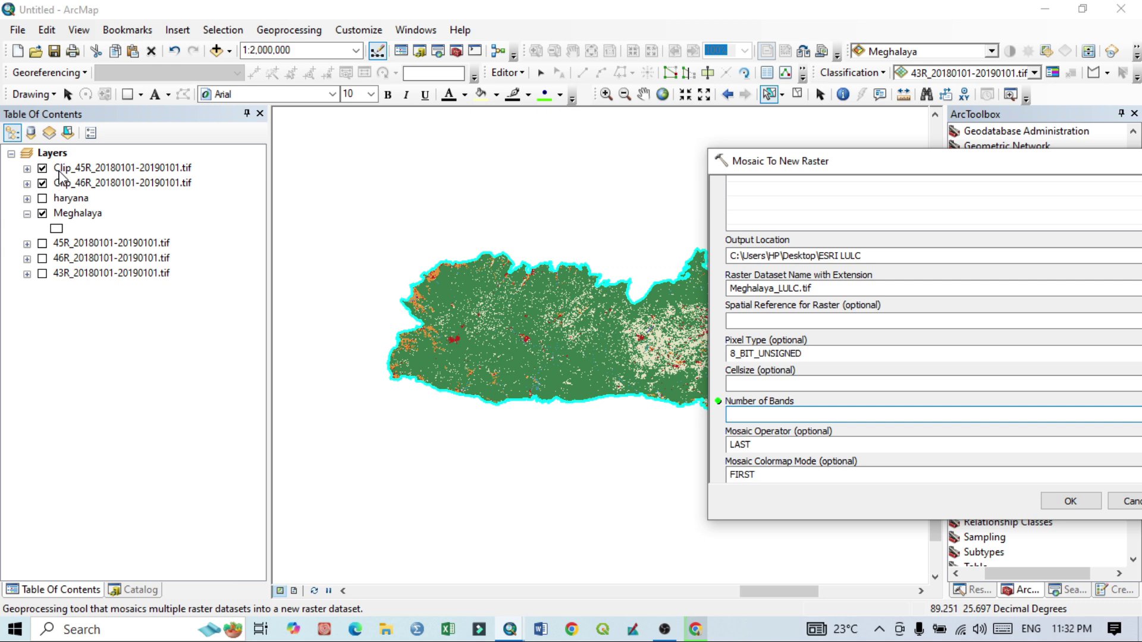
drag(816, 167, 169, 78)
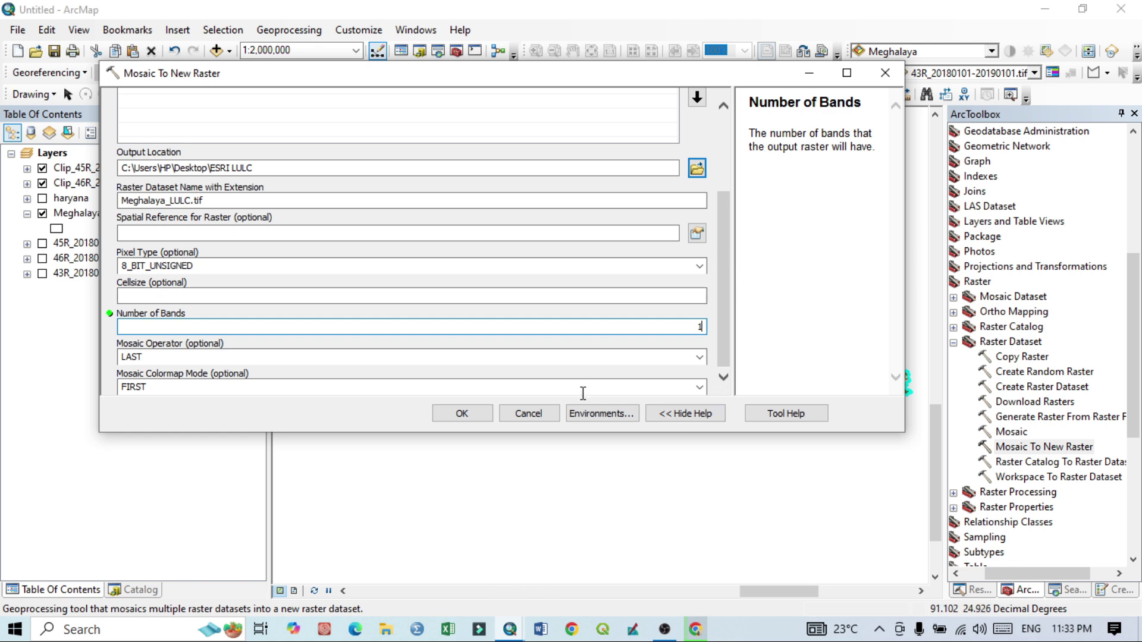
click(477, 415)
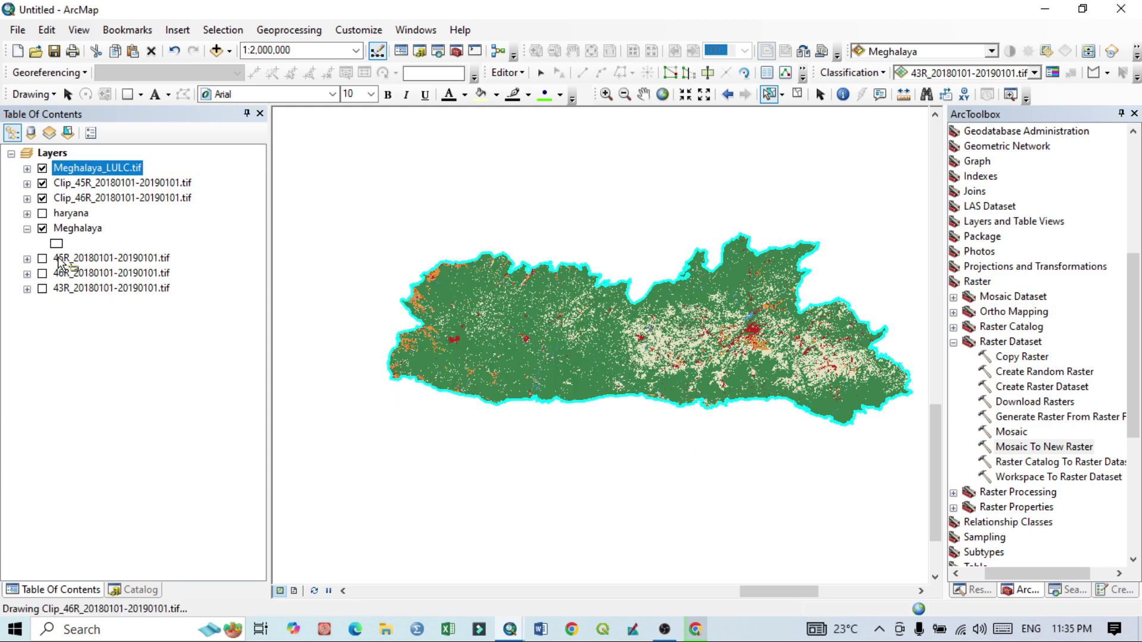
- Hide Clip_45R and Clip_46R and review the Meghalaya_LULC.tif legend values
click(42, 198)
click(41, 184)
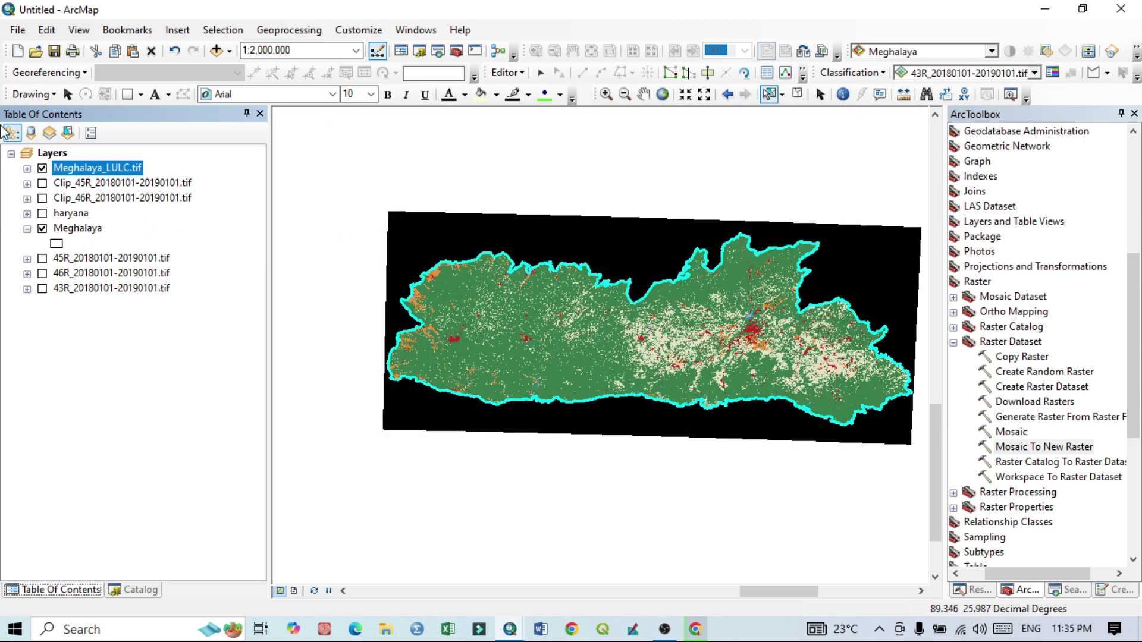
click(27, 169)
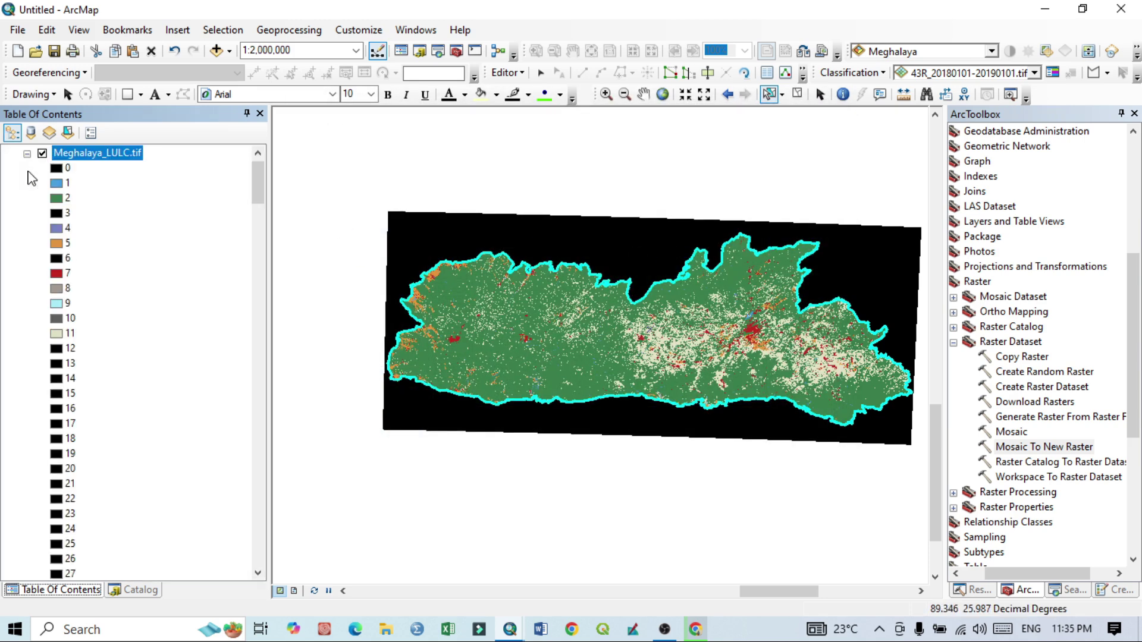
scroll(125, 307, down, 20)
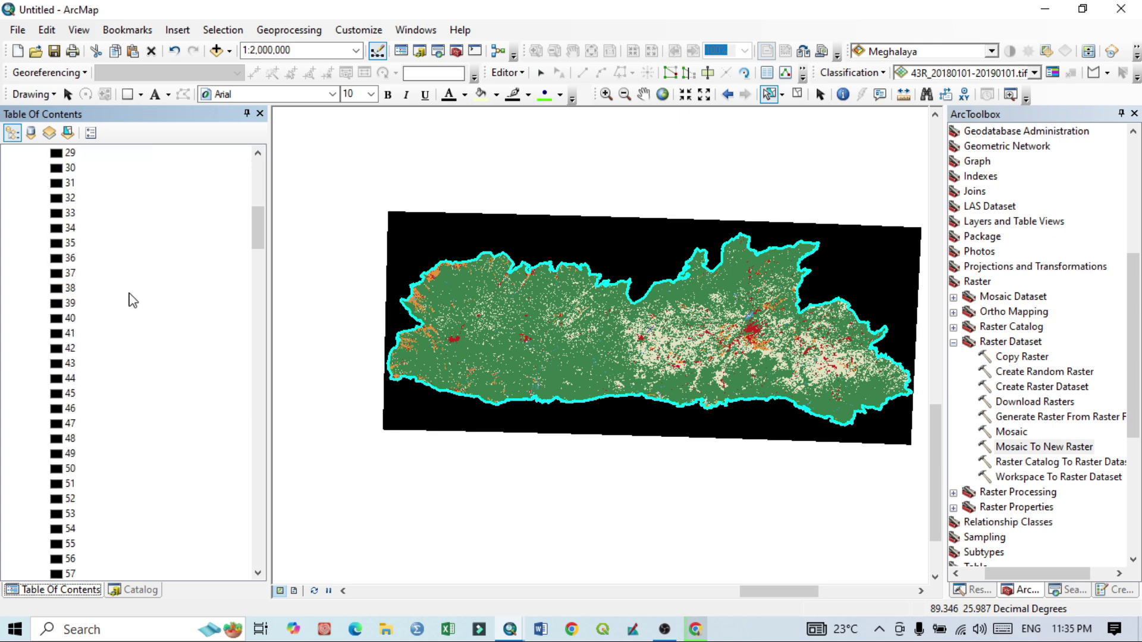
scroll(103, 494, down, 20)
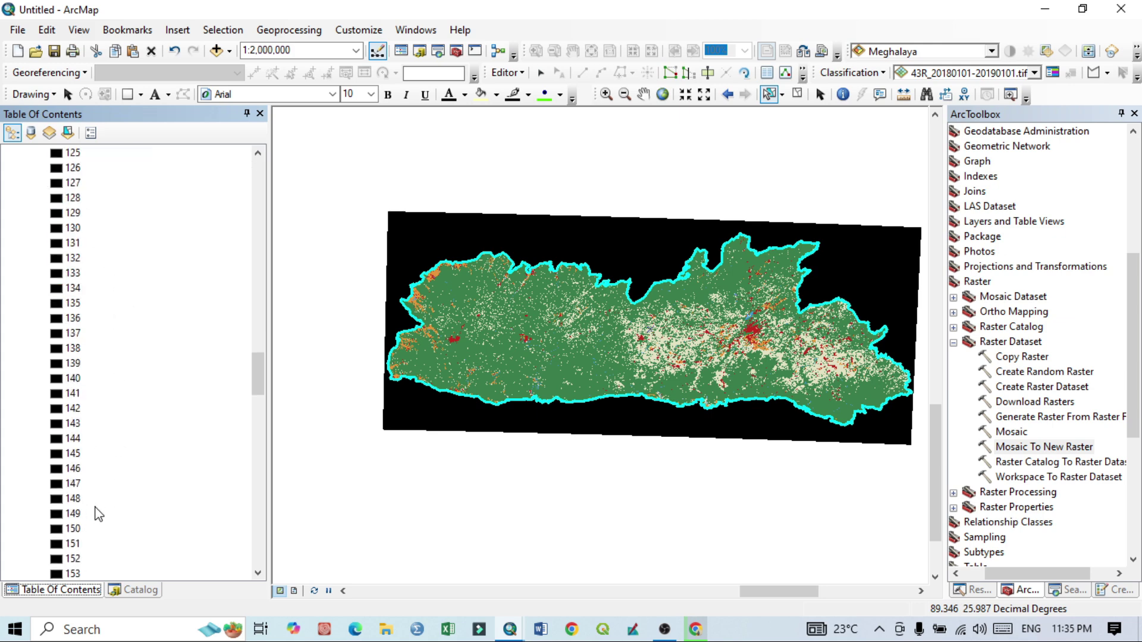
scroll(100, 527, down, 20)
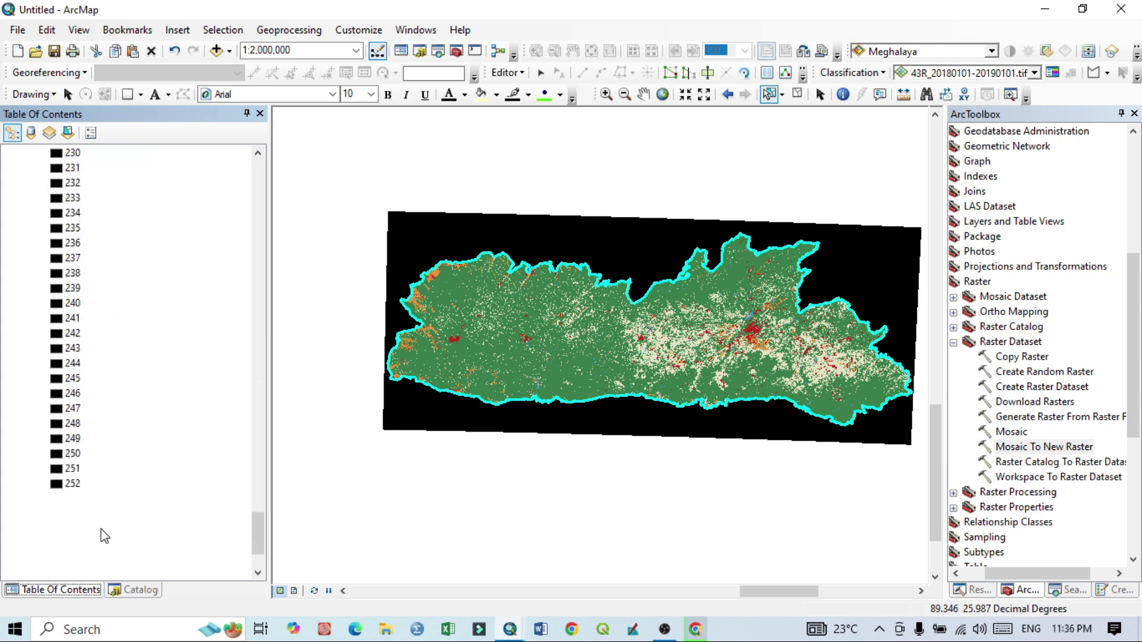
drag(257, 542, 256, 185)
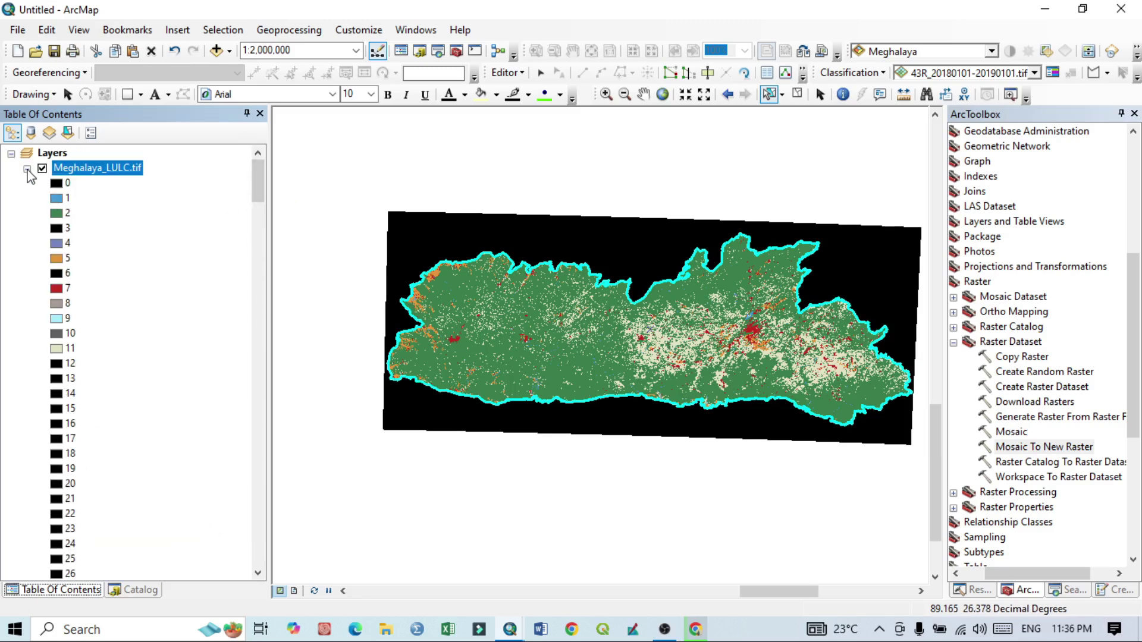
click(26, 169)
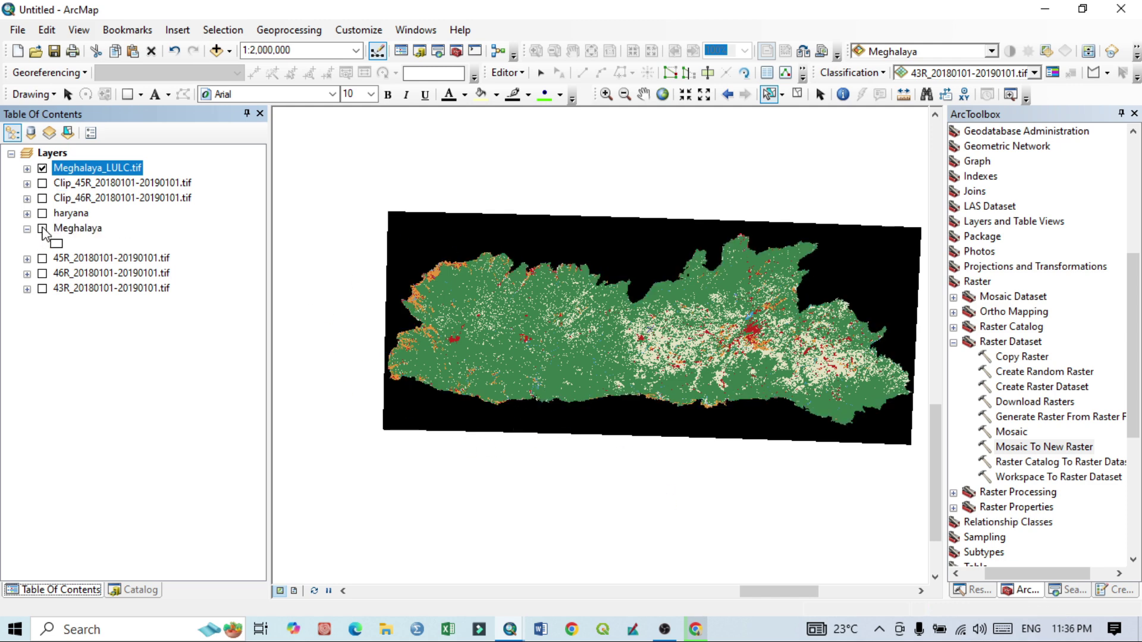
- Draw the Meghalaya boundary outline over the visible Meghalaya_LULC.tif raster
click(42, 230)
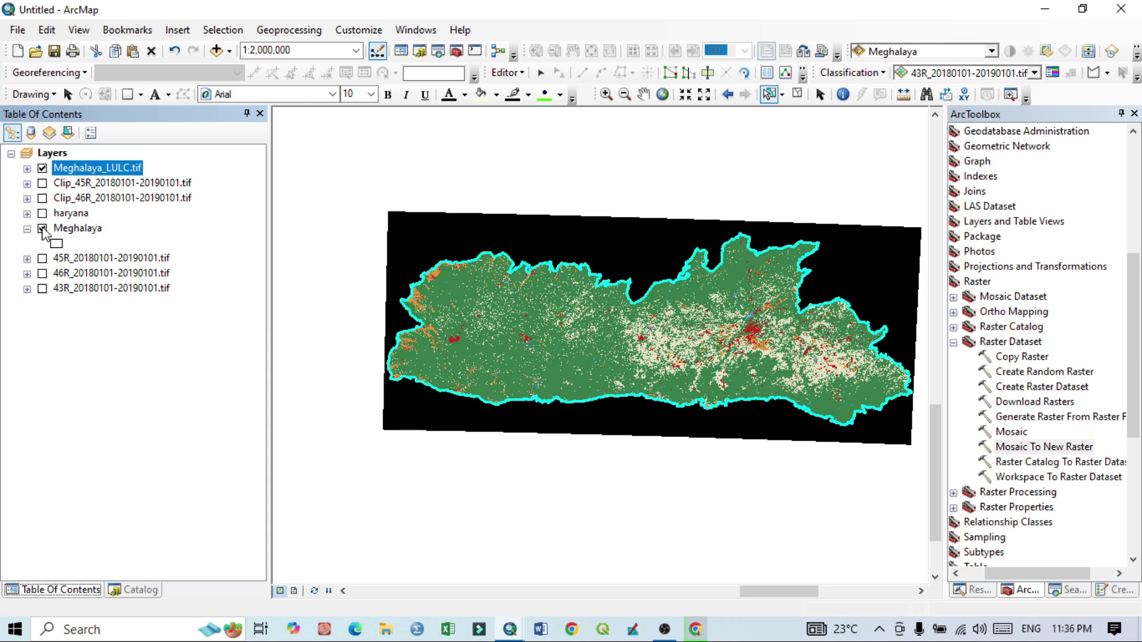
click(42, 229)
click(43, 169)
click(42, 169)
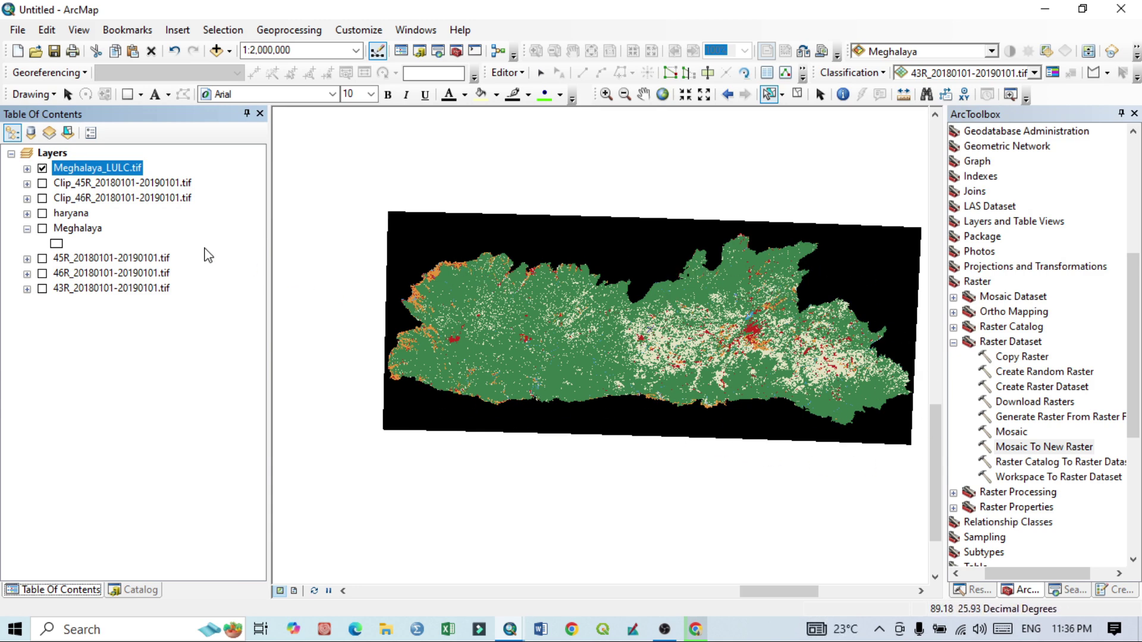
click(42, 230)
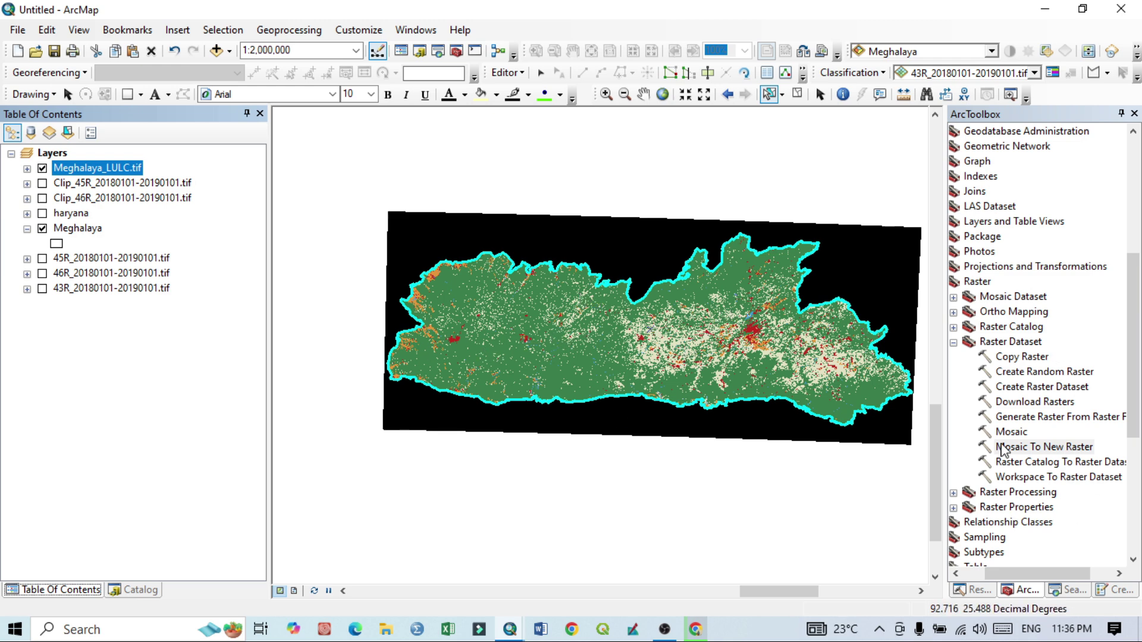
- Open Spatial Analyst's Reclassify with Meghalaya_LULC.tif as input and load its unique values
scroll(1024, 488, down, 4)
scroll(1025, 488, down, 2)
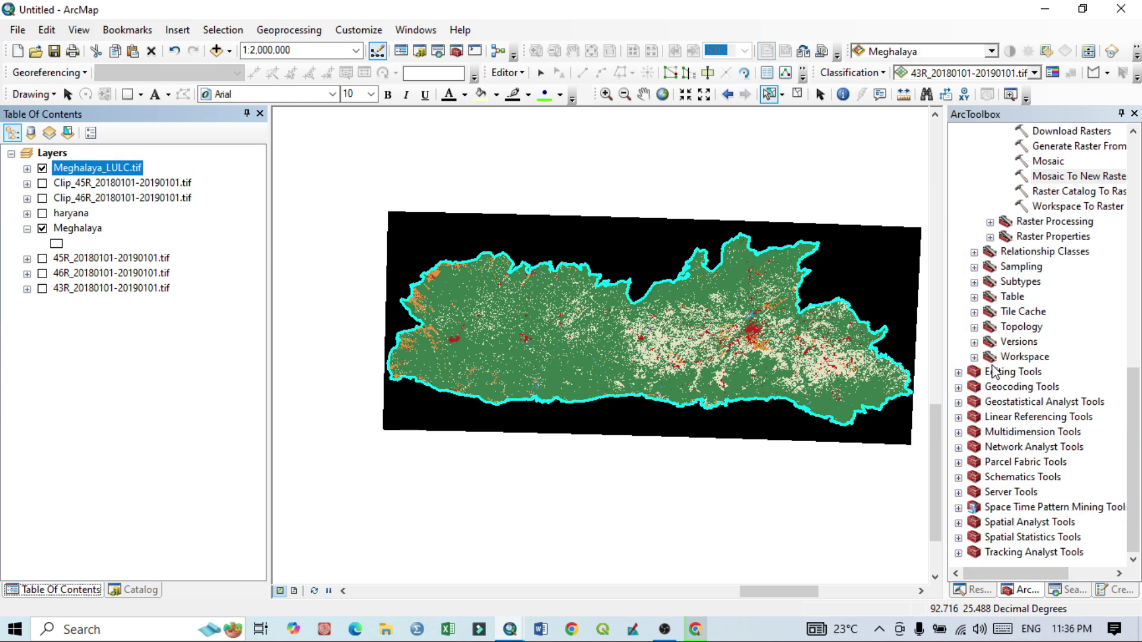
click(958, 523)
scroll(1064, 429, down, 3)
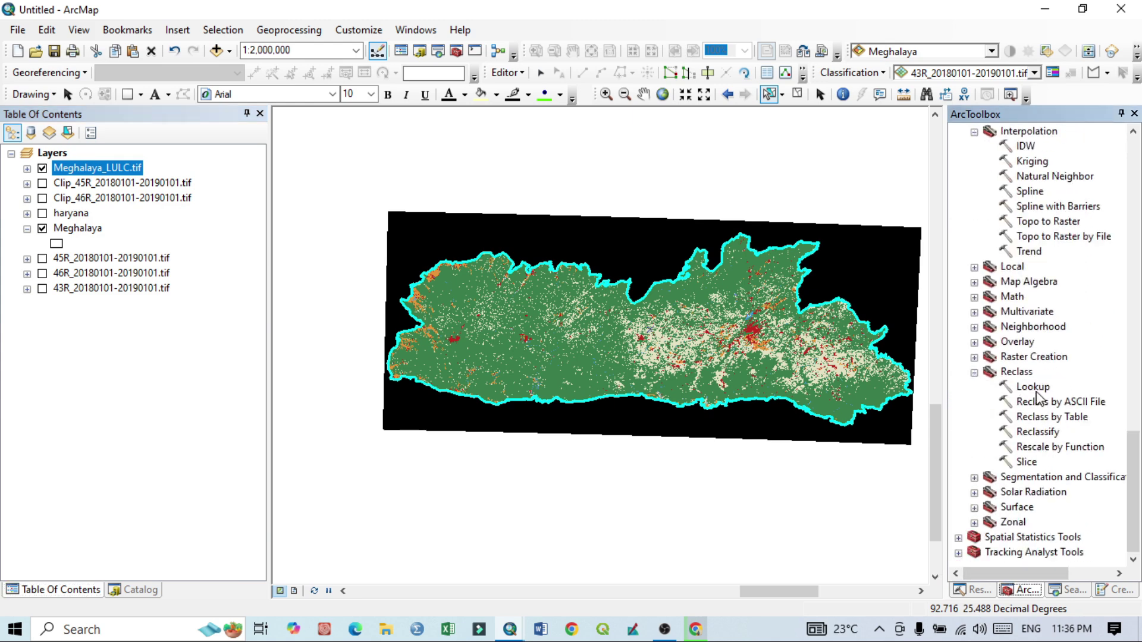
double_click(1038, 433)
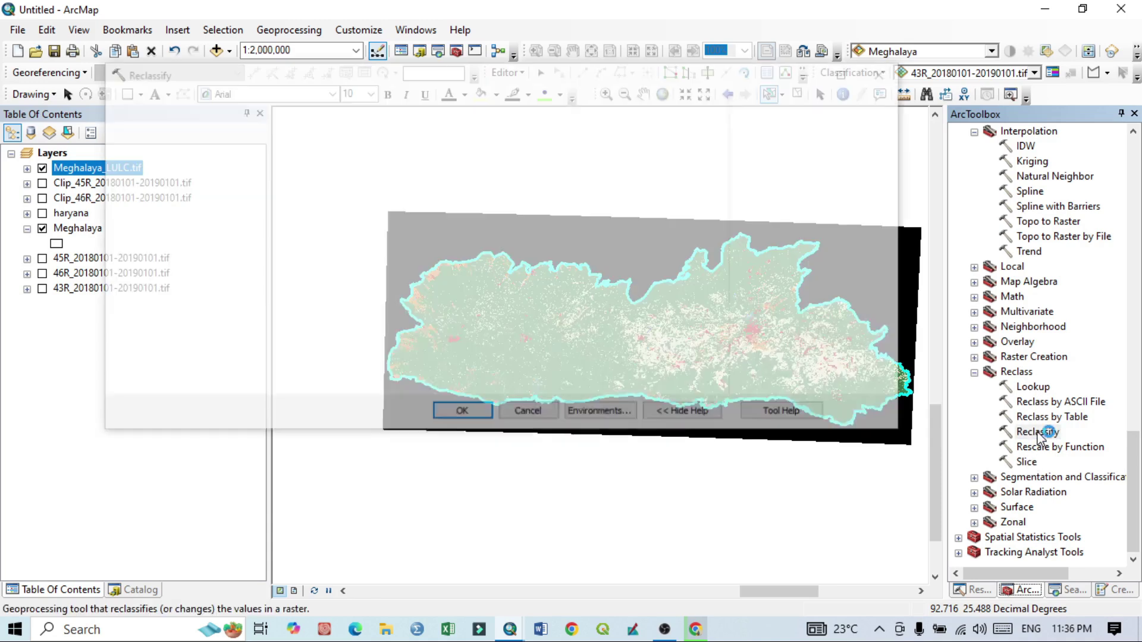
click(670, 121)
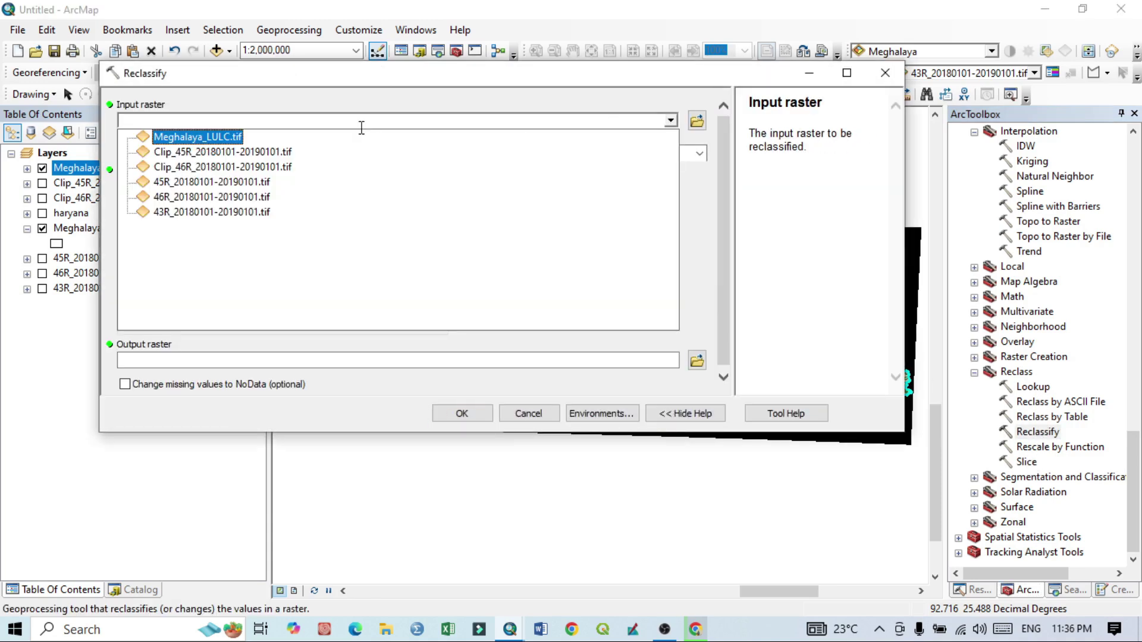
click(489, 174)
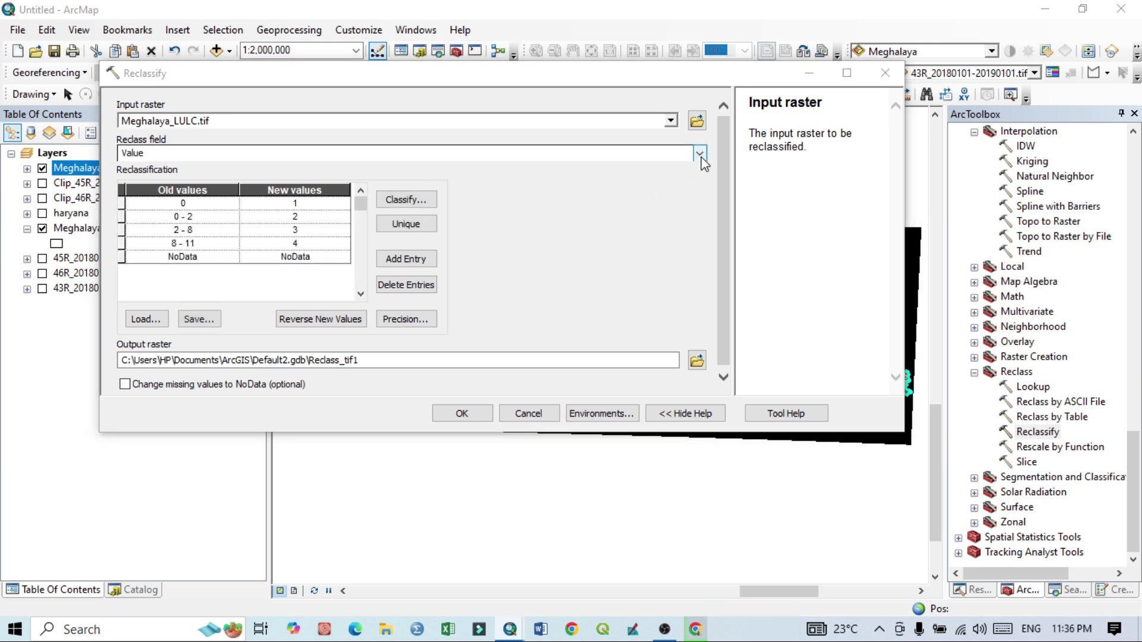
click(407, 225)
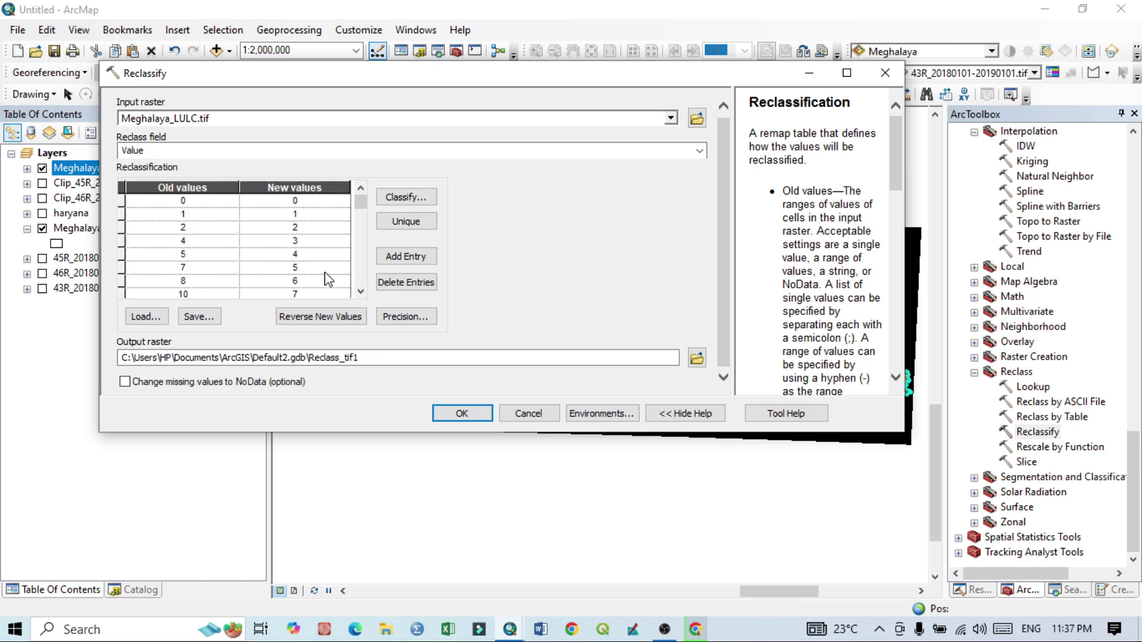
- Map old values 0, 1, 2, 4 and 5 to new values 1–5
click(295, 204)
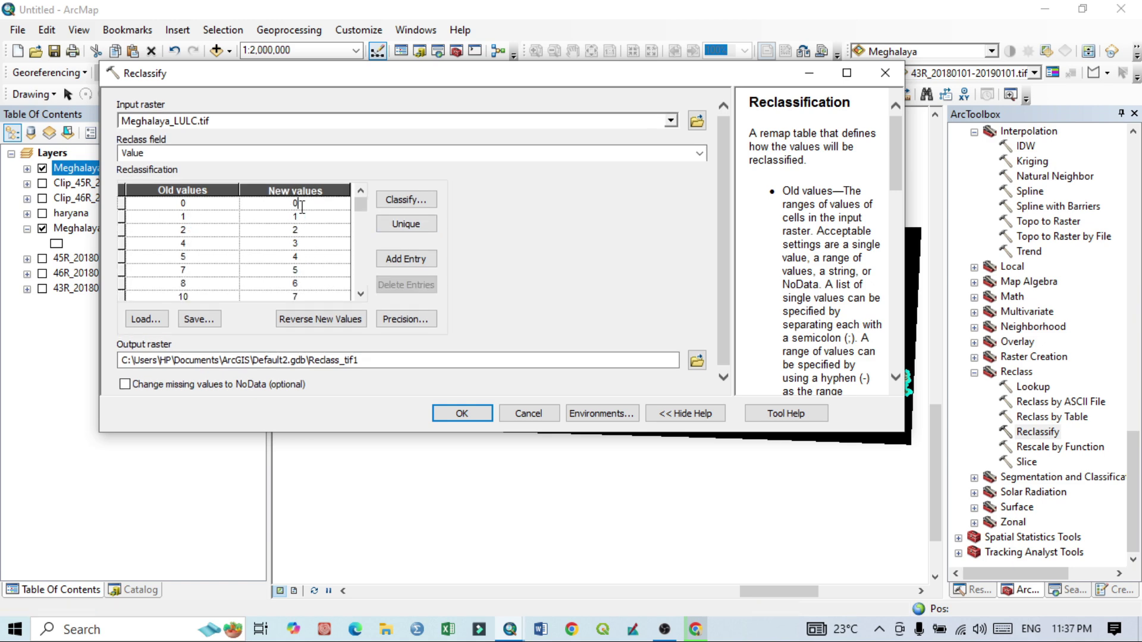
text(1)
click(295, 216)
text(2)
click(300, 230)
text(3)
click(296, 243)
text(4)
click(293, 256)
text(5)
- Map old values 7, 8, 10 and 11 to new values 6–9, correcting typos
click(295, 270)
text(6)
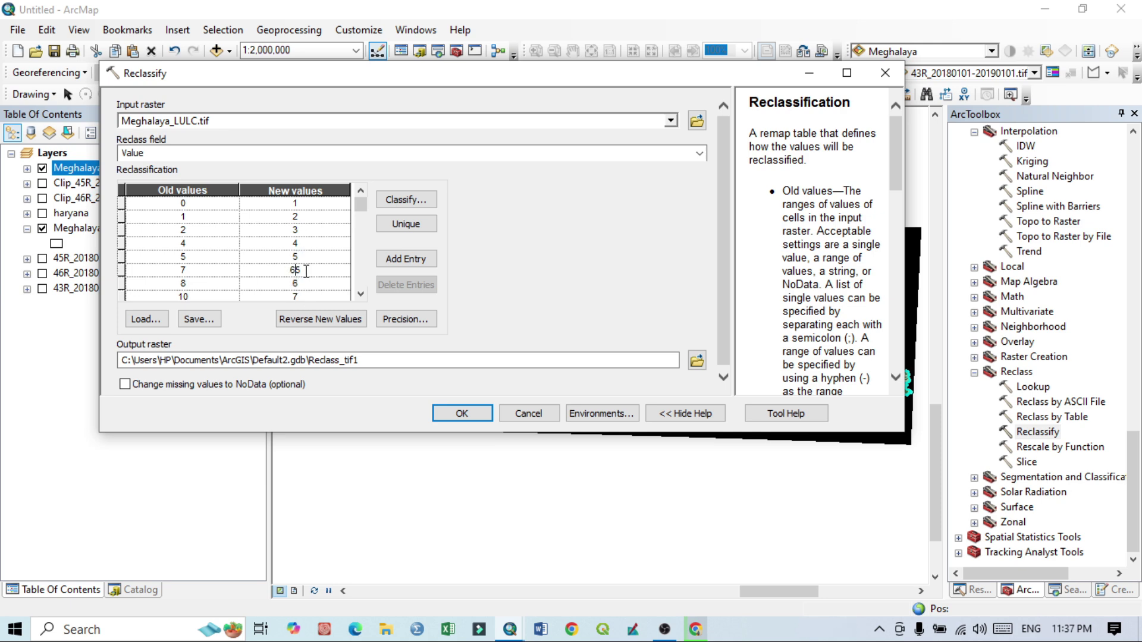
double_click(296, 270)
text(6)
double_click(277, 283)
text(7)
key(Tab)
key(Tab)
key(Tab)
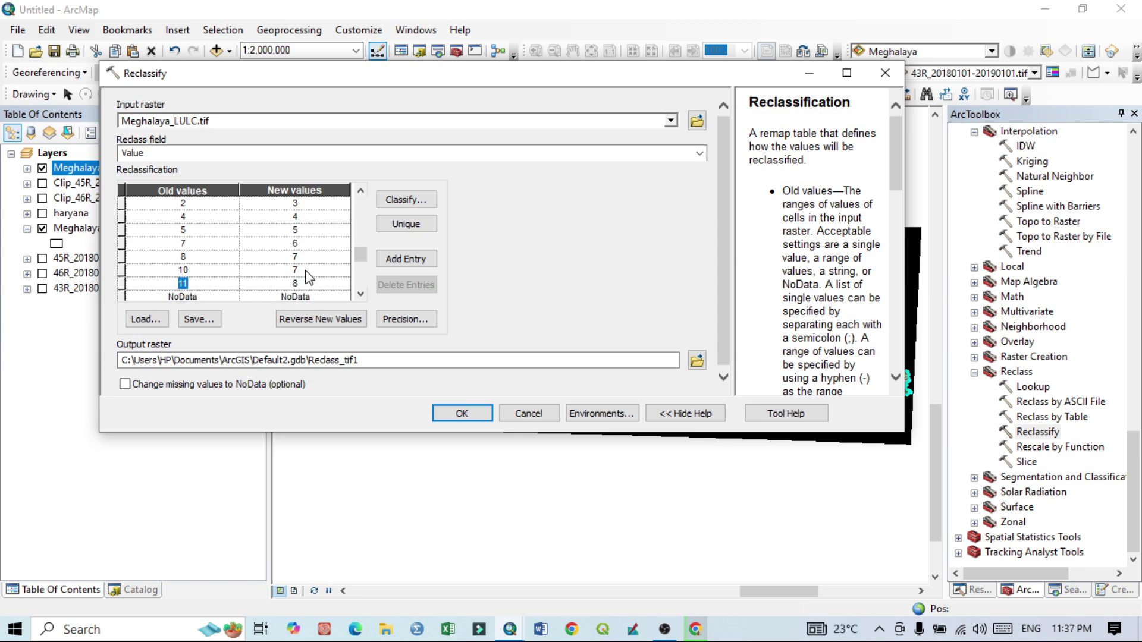
double_click(281, 271)
text(8)
click(288, 285)
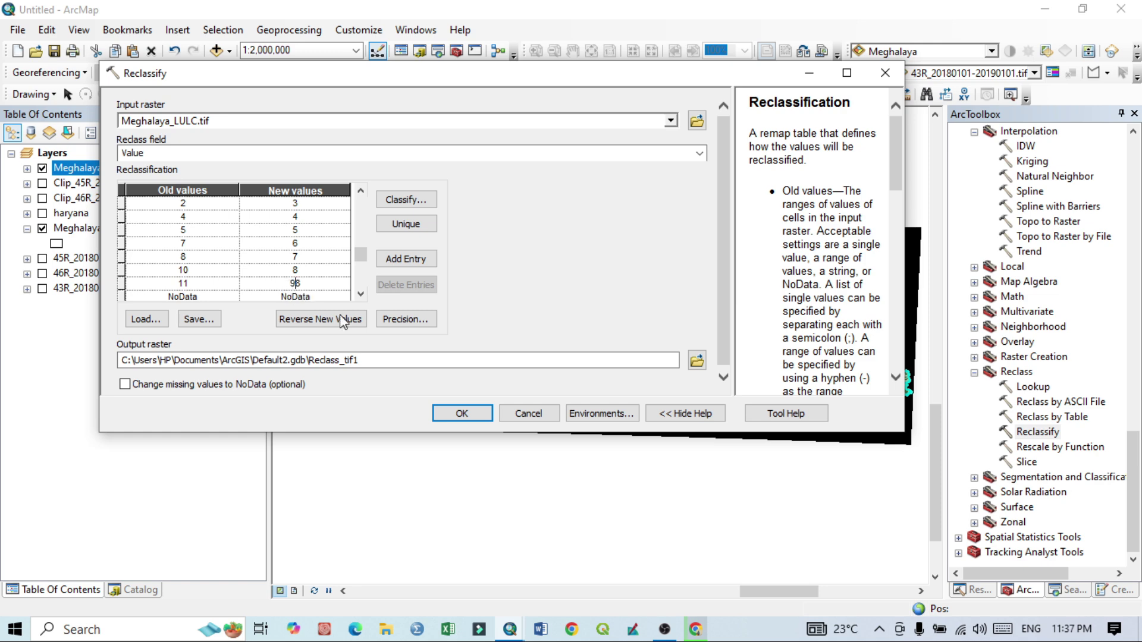
text(9)
double_click(266, 286)
text(9)
click(678, 363)
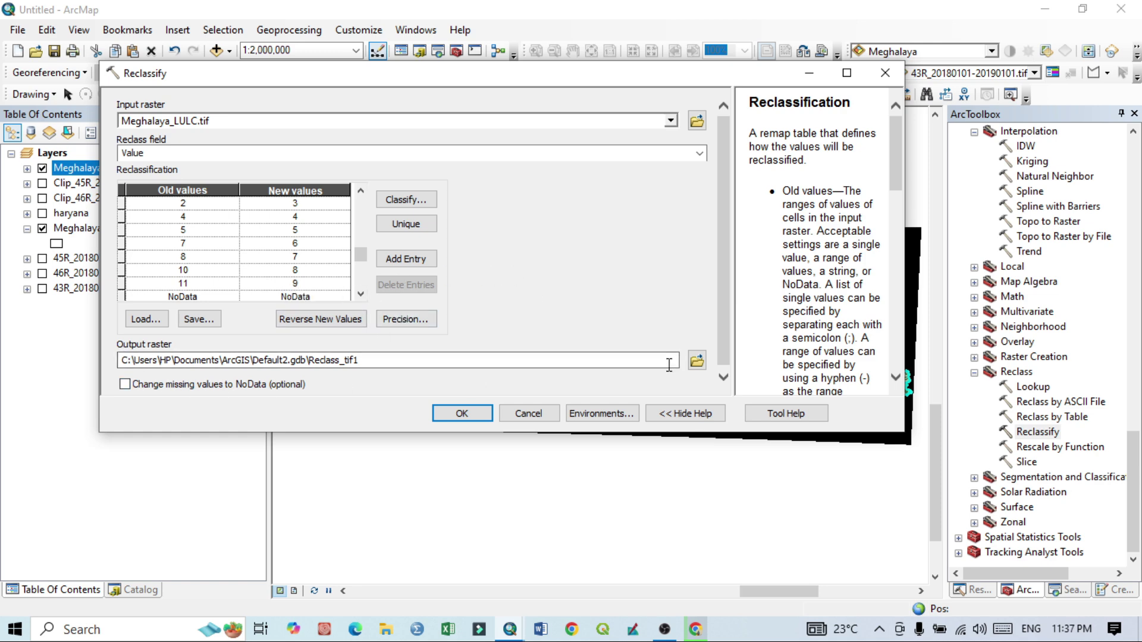
- Save the output as REclass_Meghalaya_LULC.tif in ESRI LULC and run Reclassify
click(696, 360)
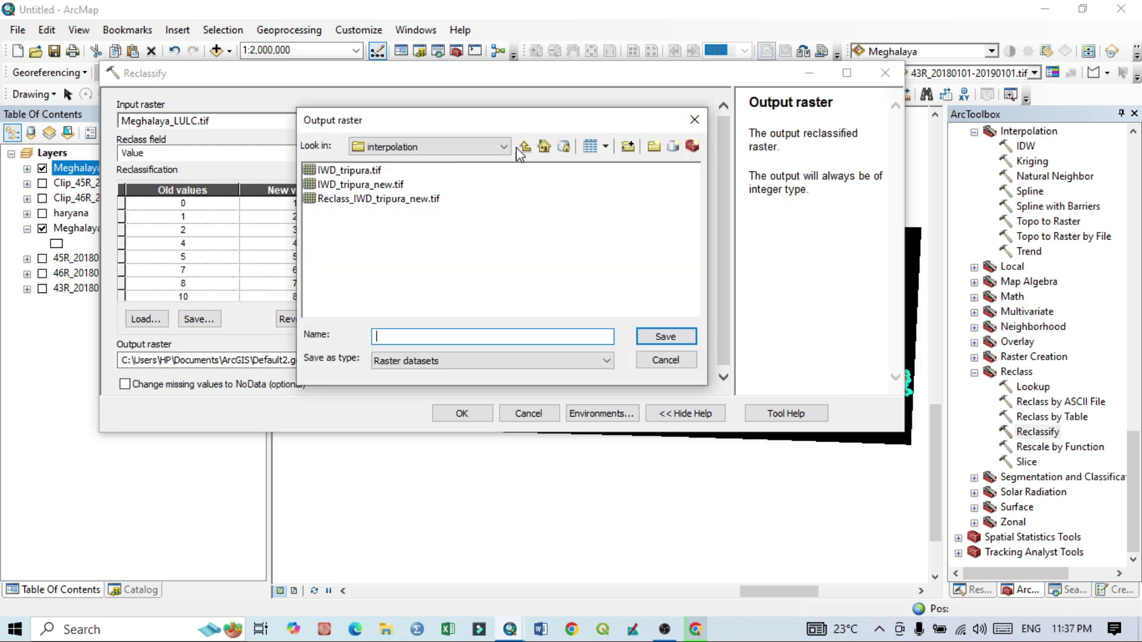
click(526, 147)
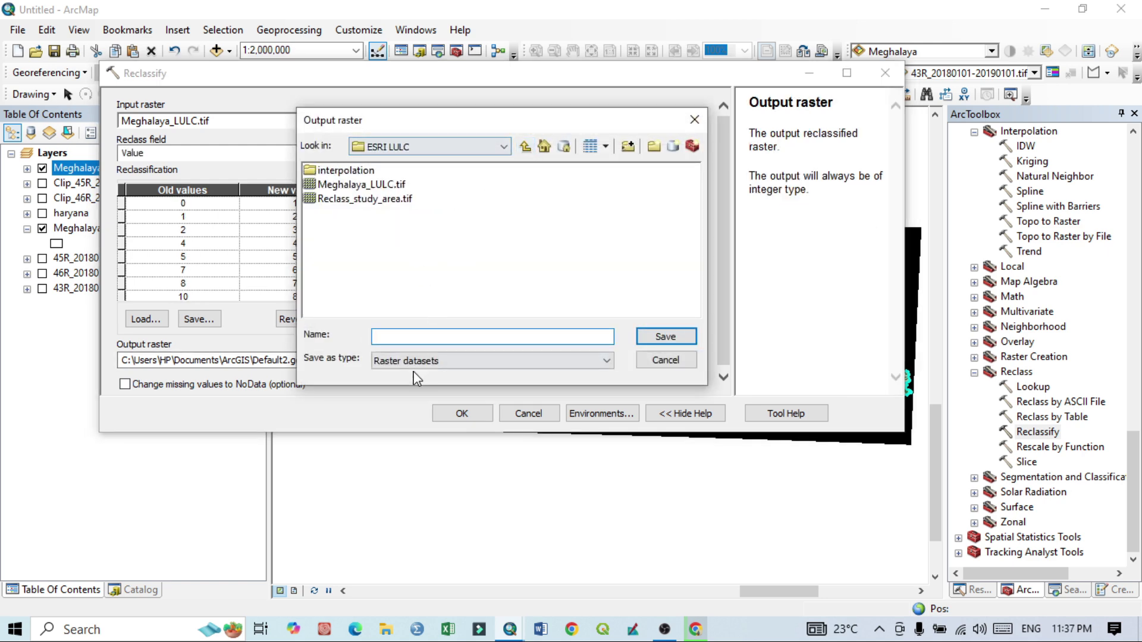
click(338, 185)
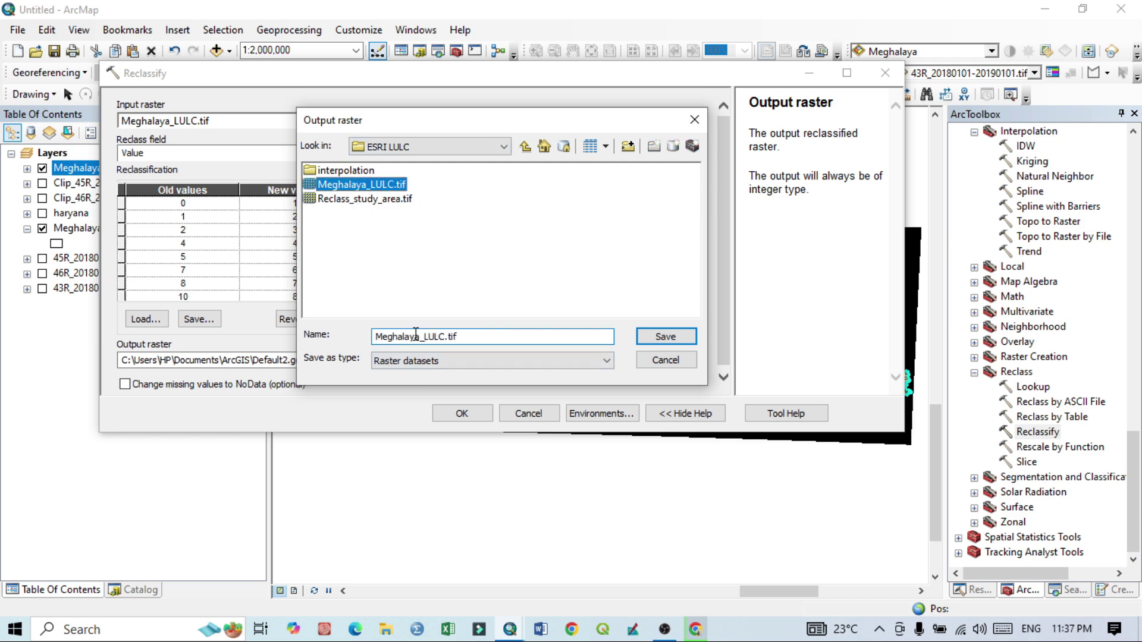
click(376, 337)
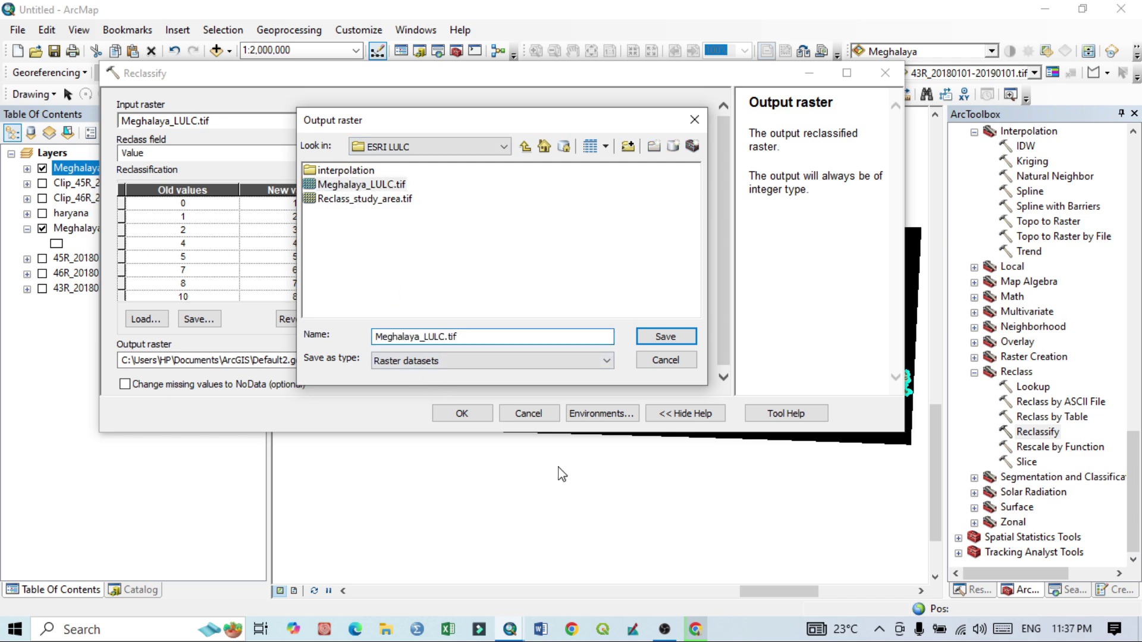
text(REclass)
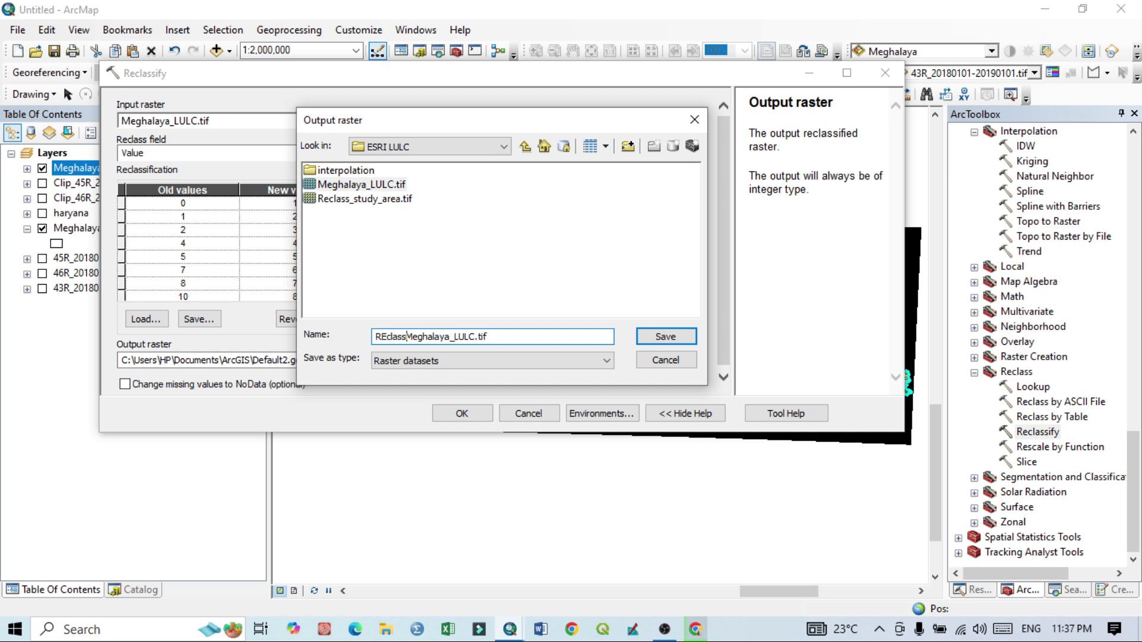
text(_)
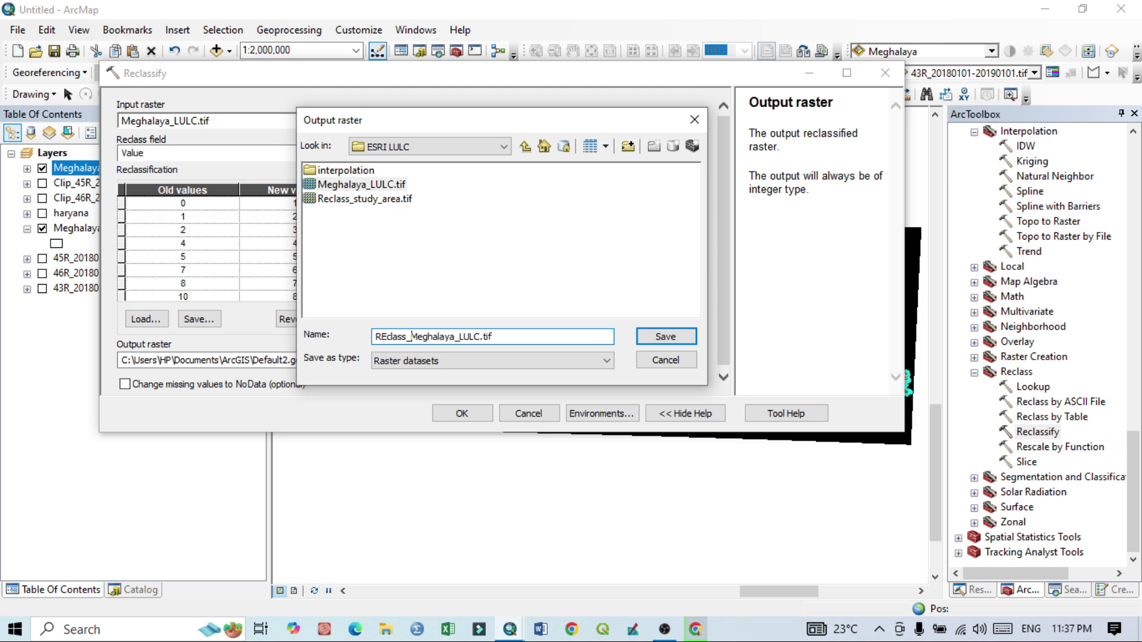
click(665, 336)
click(470, 413)
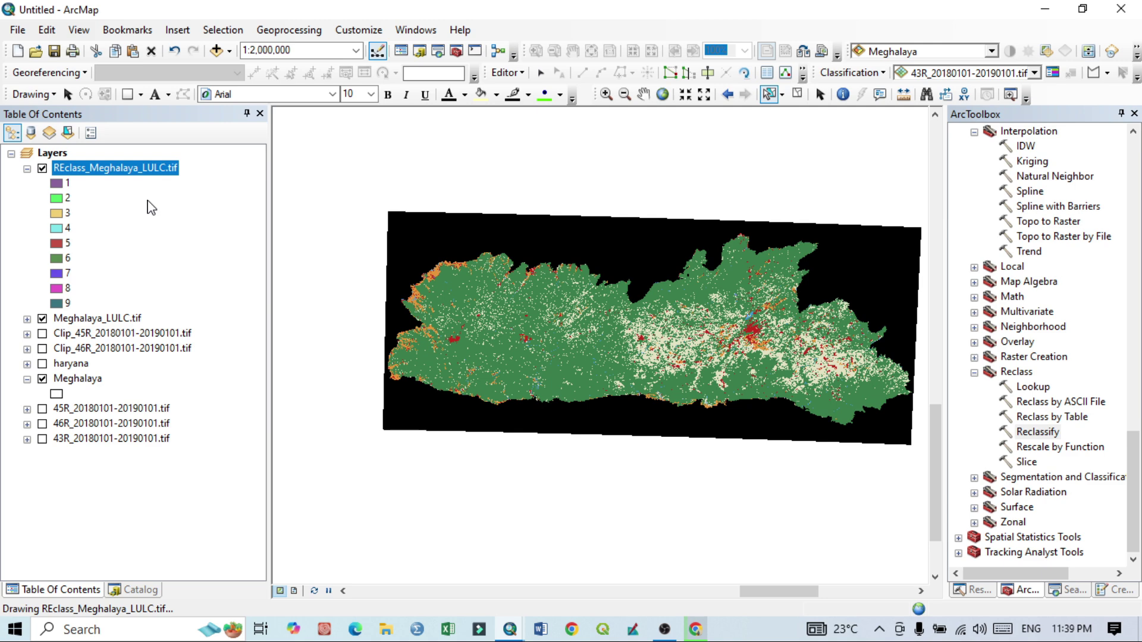
- In the REclass layer's properties, label class 1 Water and class 2 Trees
right_click(137, 172)
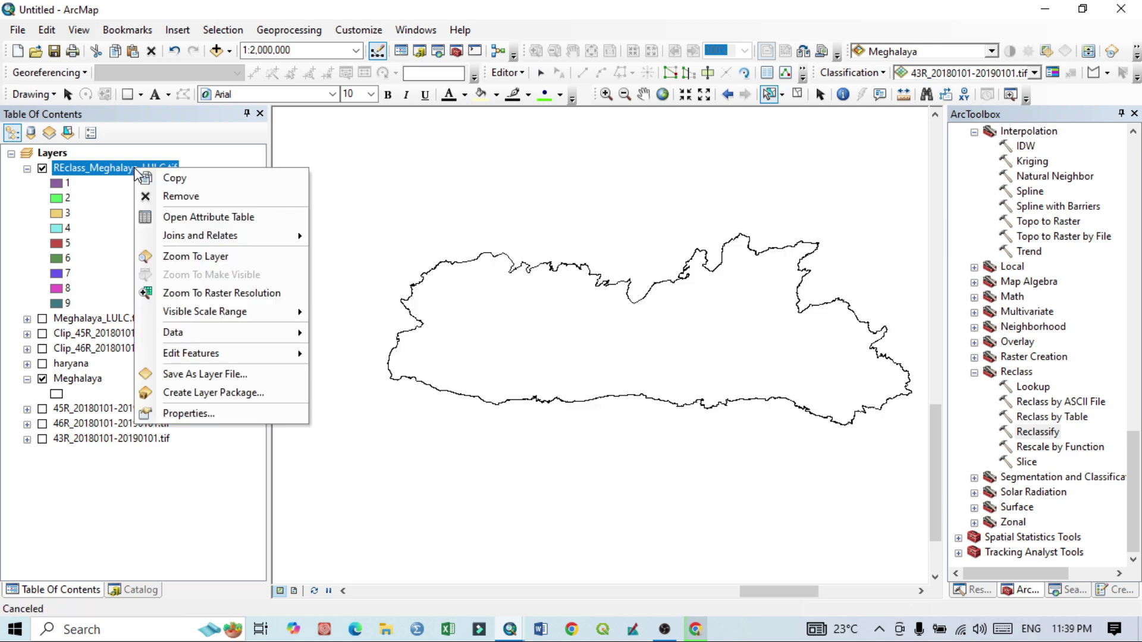
click(181, 196)
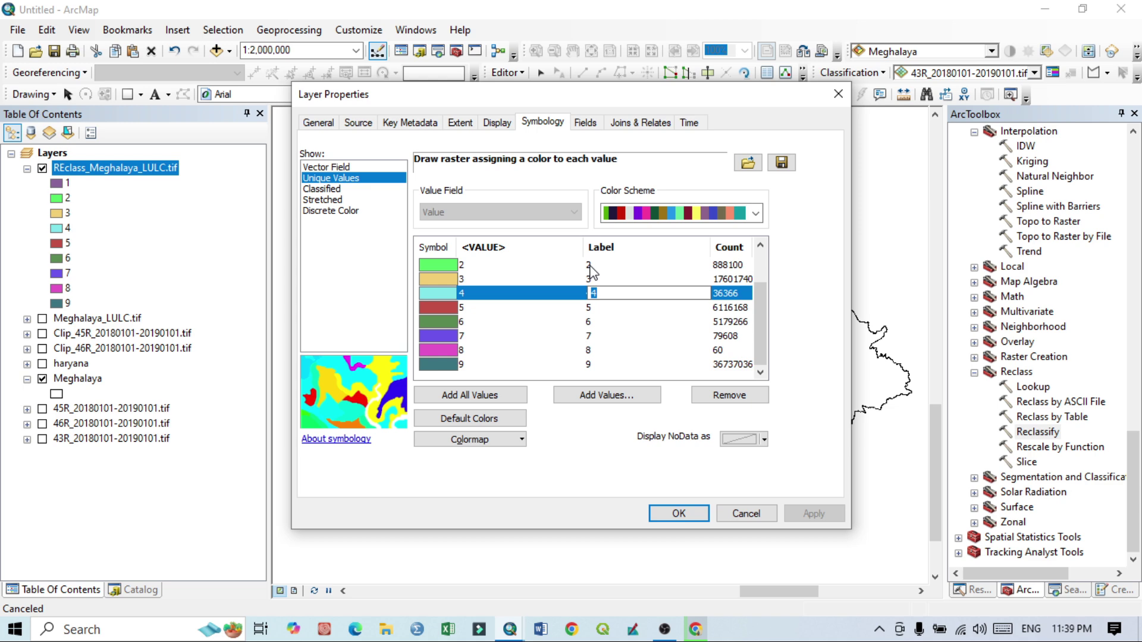
key(Up)
key(Up)
key(Up)
text(W)
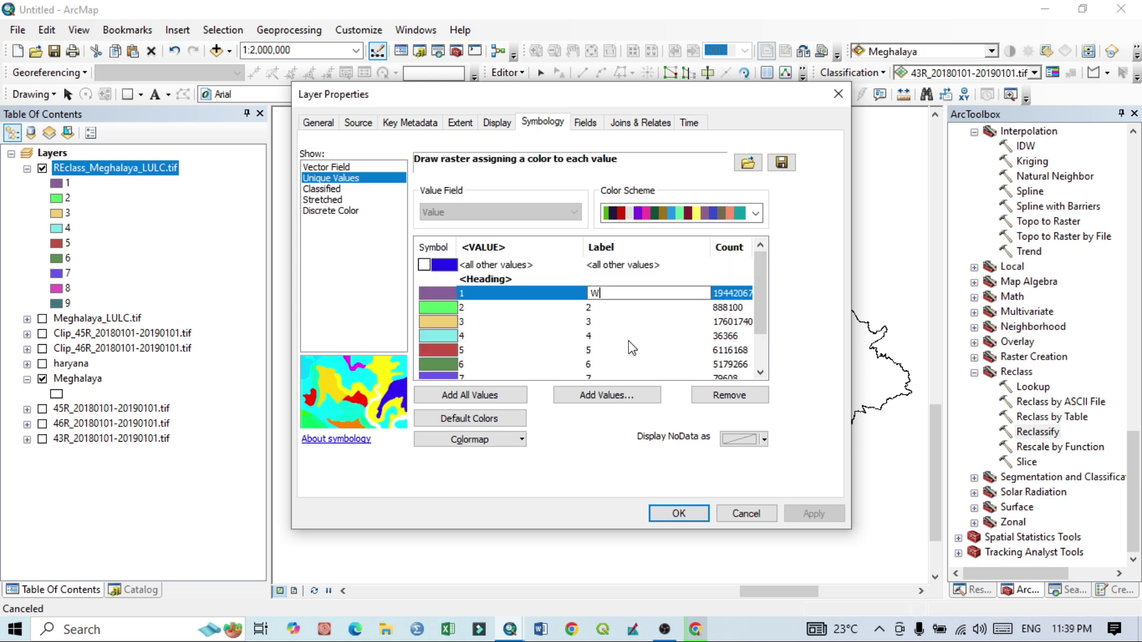
text(ater)
click(599, 309)
text(Trees)
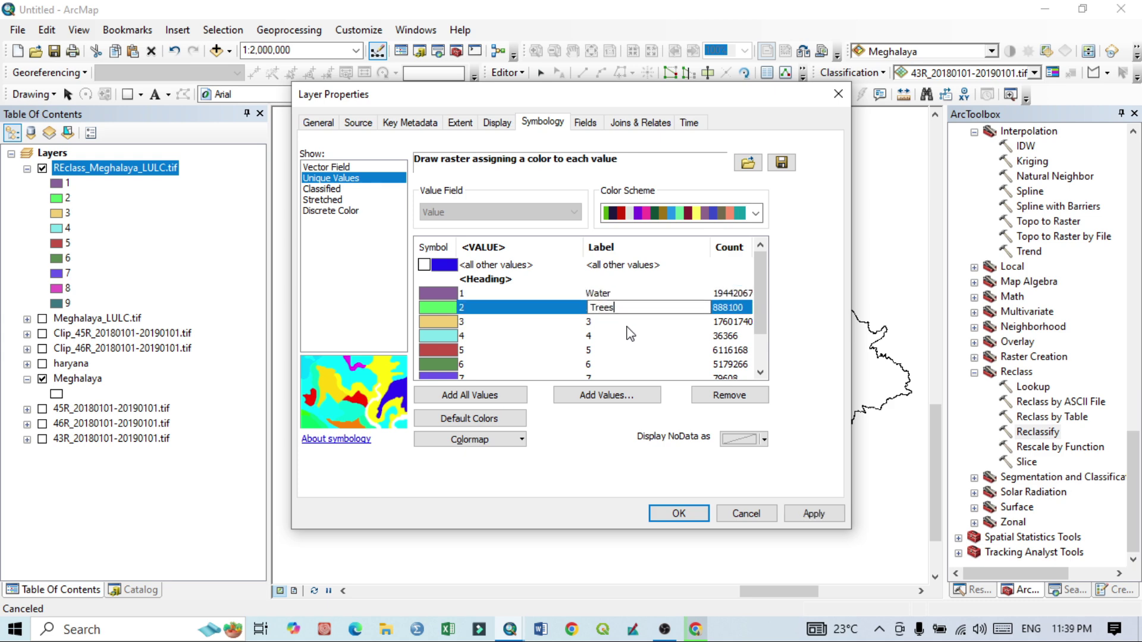
click(592, 324)
- Label classes 3–5 as Flooded vegetation, Crops and Built-up
click(593, 329)
text(Floode)
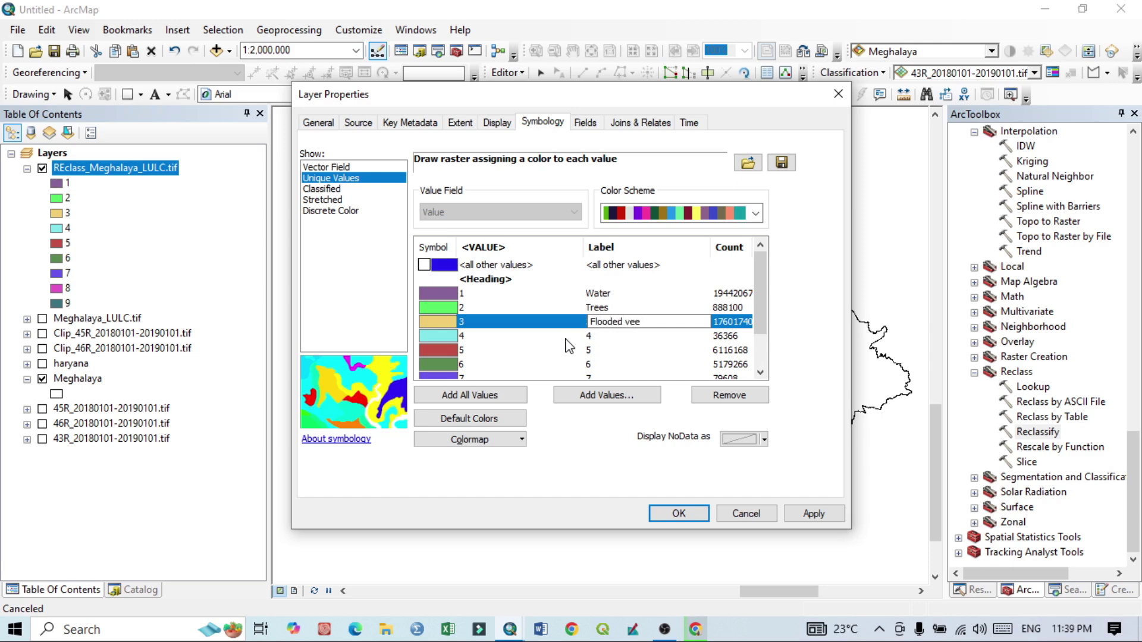
text(d vegetation)
key(Return)
click(593, 337)
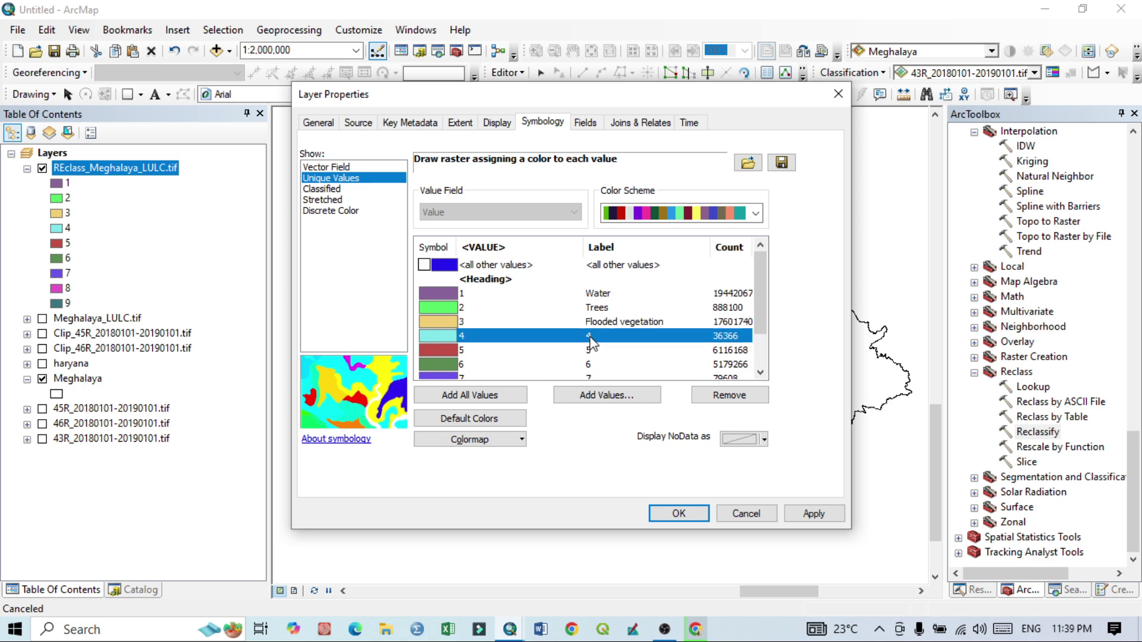
text(Crops)
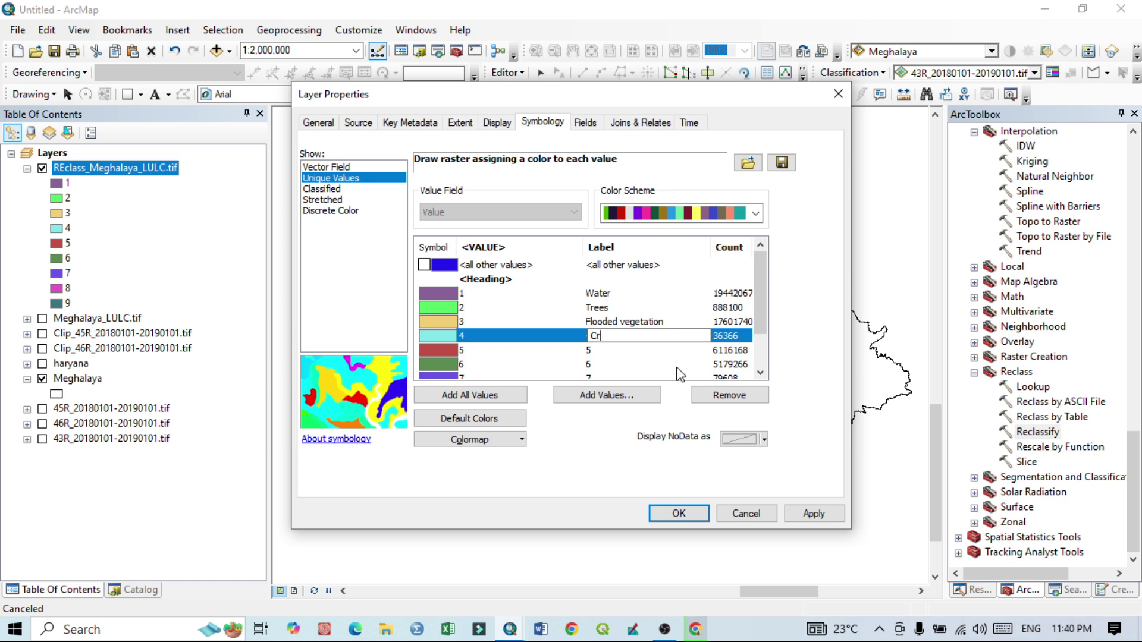
key(Return)
click(589, 351)
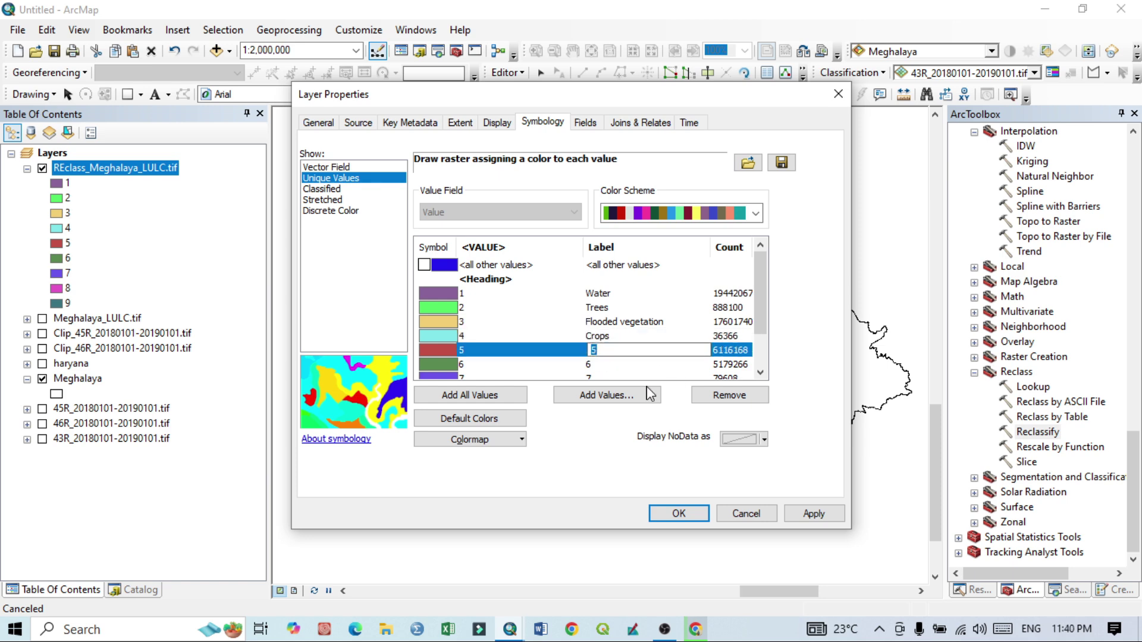
text(B)
click(590, 366)
- Label classes 6–9 as Bare ground, Snow, Cloud and Rangeland
text(Bare)
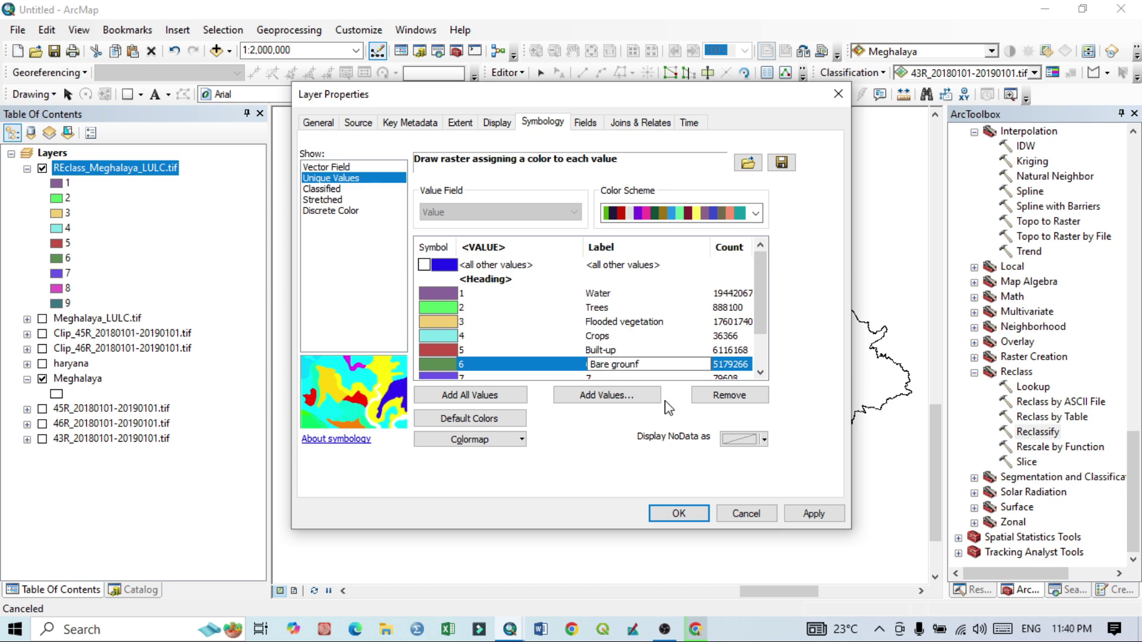
text( ground)
click(761, 319)
scroll(760, 371, down, 1)
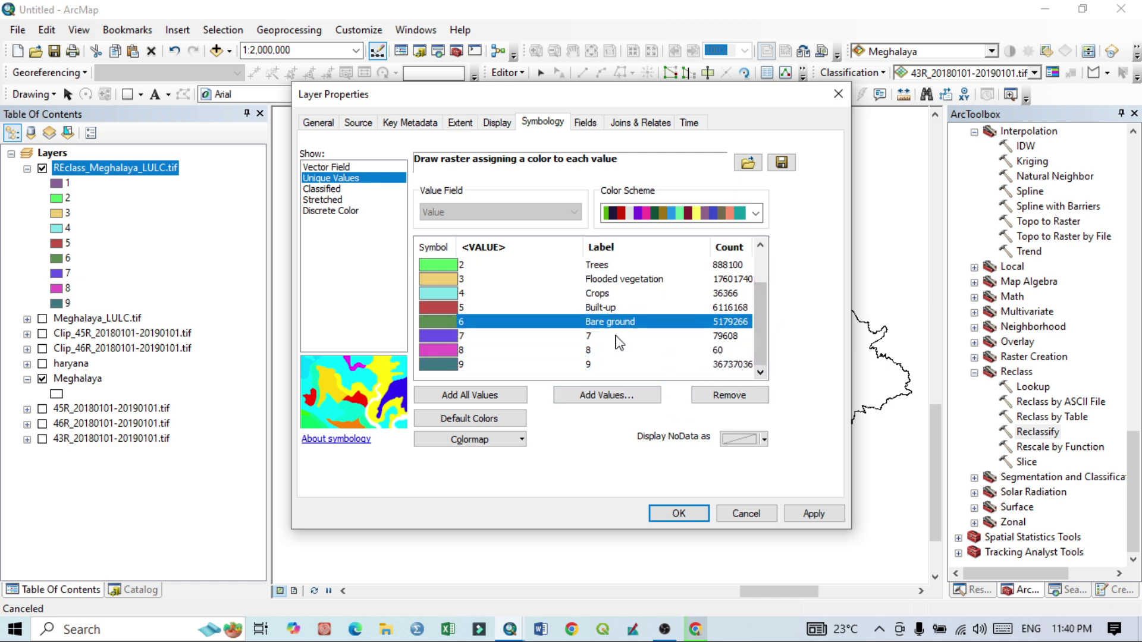
click(598, 341)
click(597, 337)
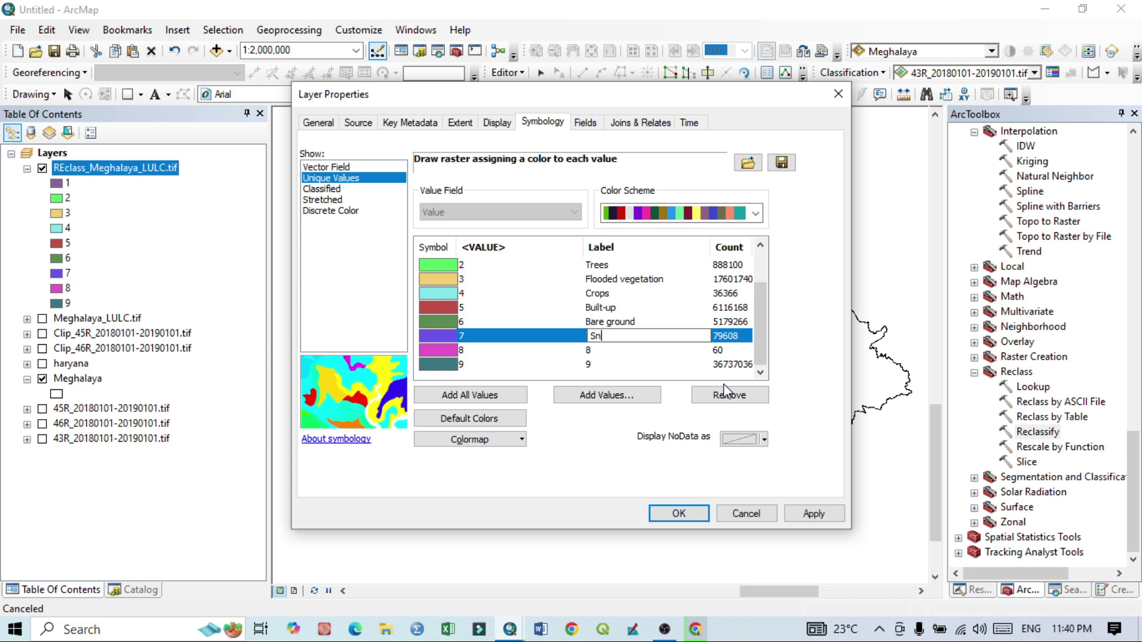
click(591, 352)
click(592, 353)
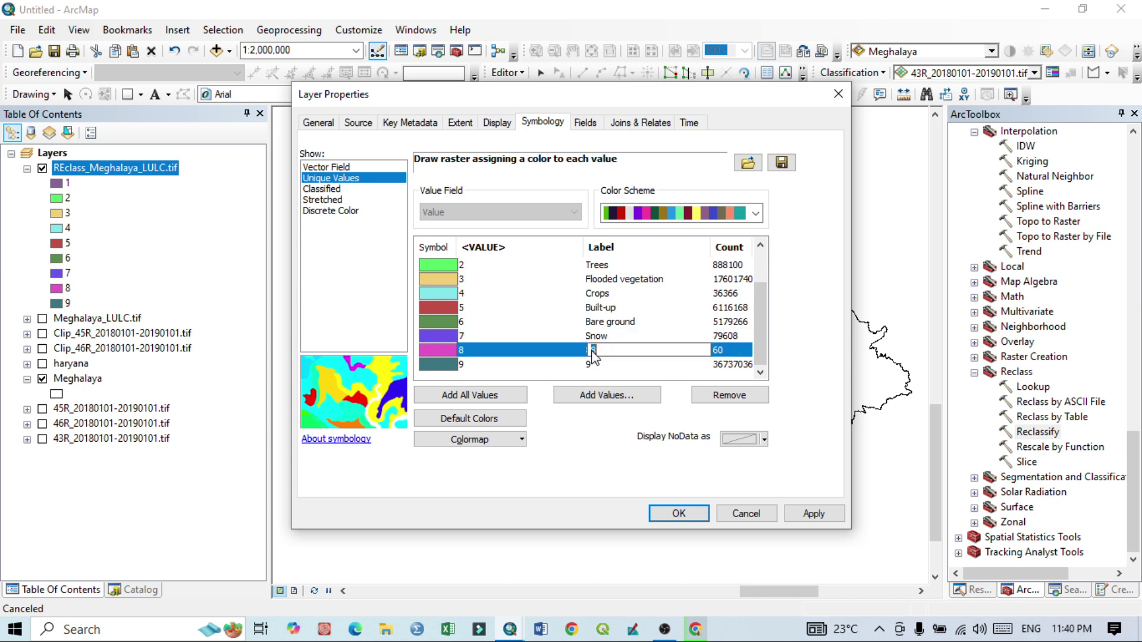
text(Cloud)
click(594, 364)
click(595, 364)
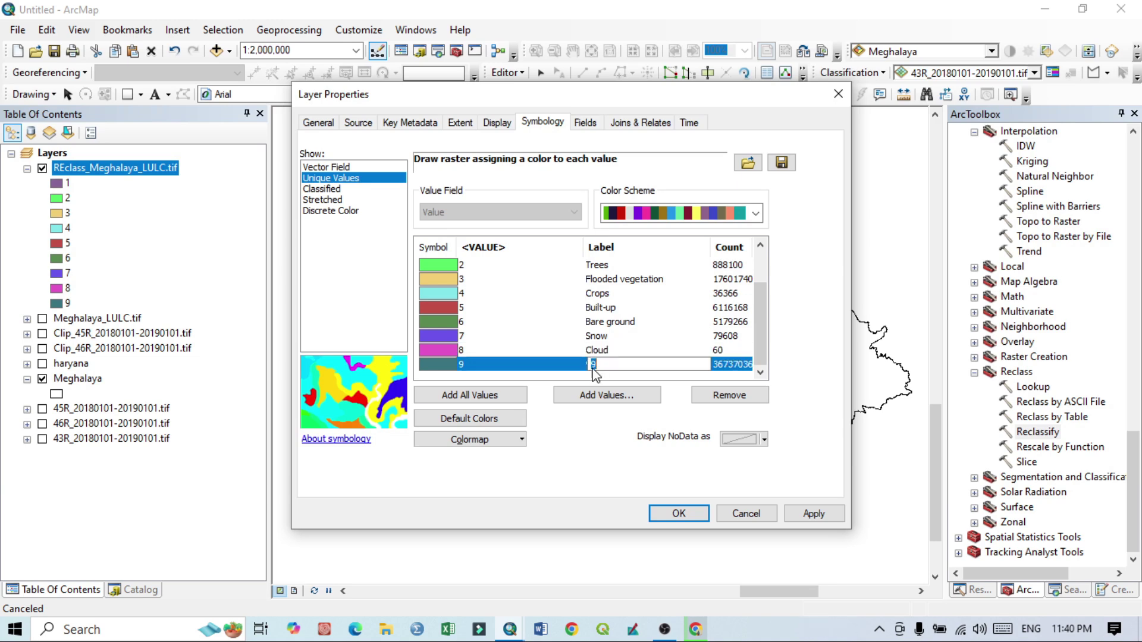
text(Rangeland)
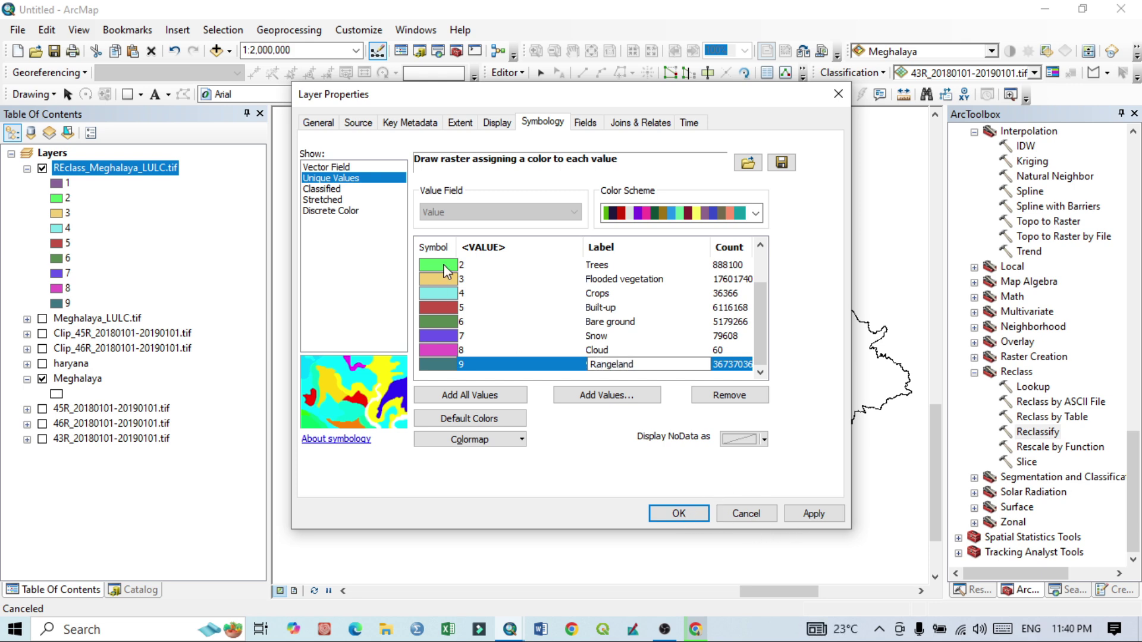
- Commit the Rangeland label on class 9 and select the Water class
scroll(447, 272, up, 1)
click(441, 293)
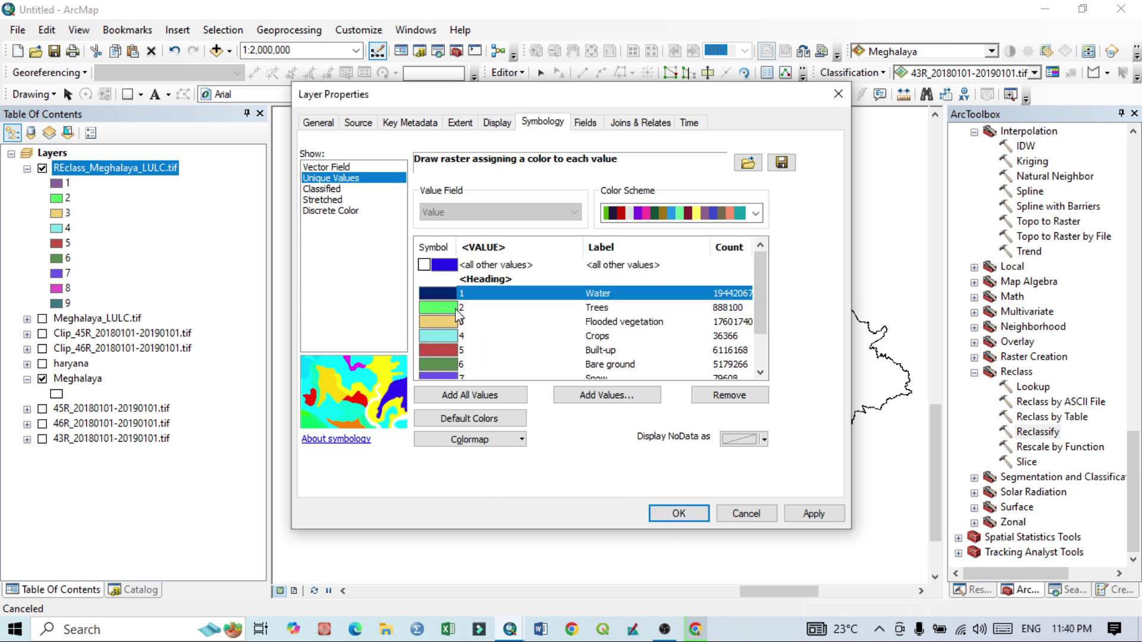